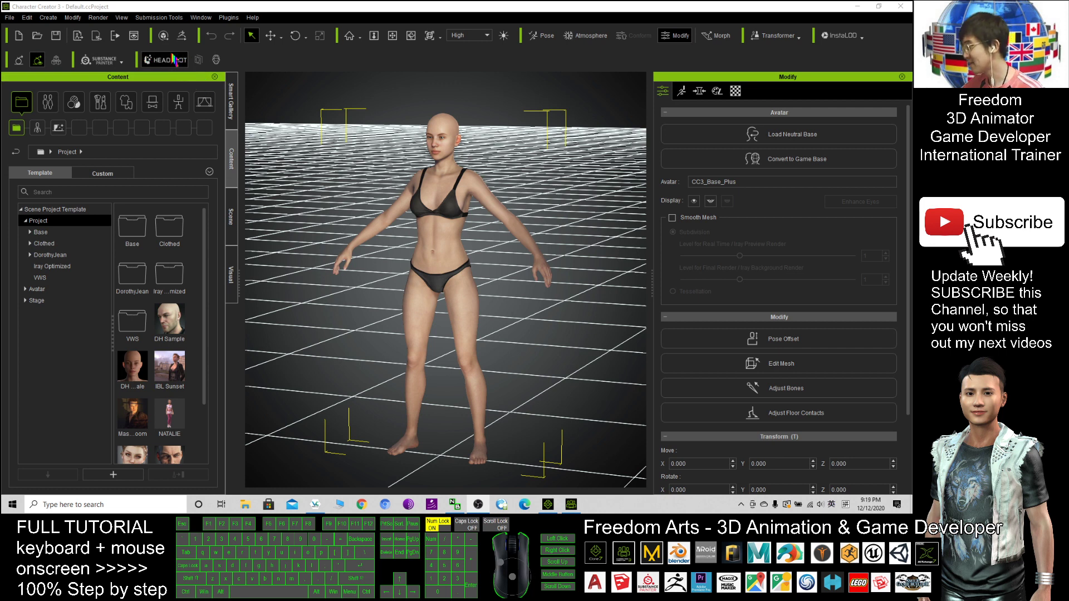
Step: Open the Headshot plugin and load the neutral base avatar with the Replace All option
left_click(173, 61)
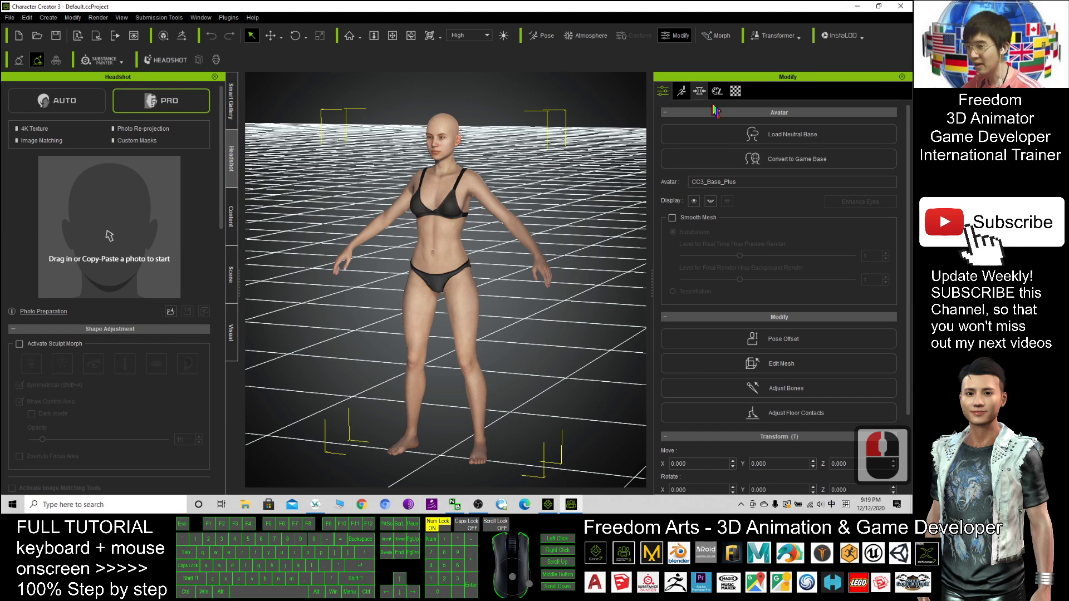
left_click(794, 139)
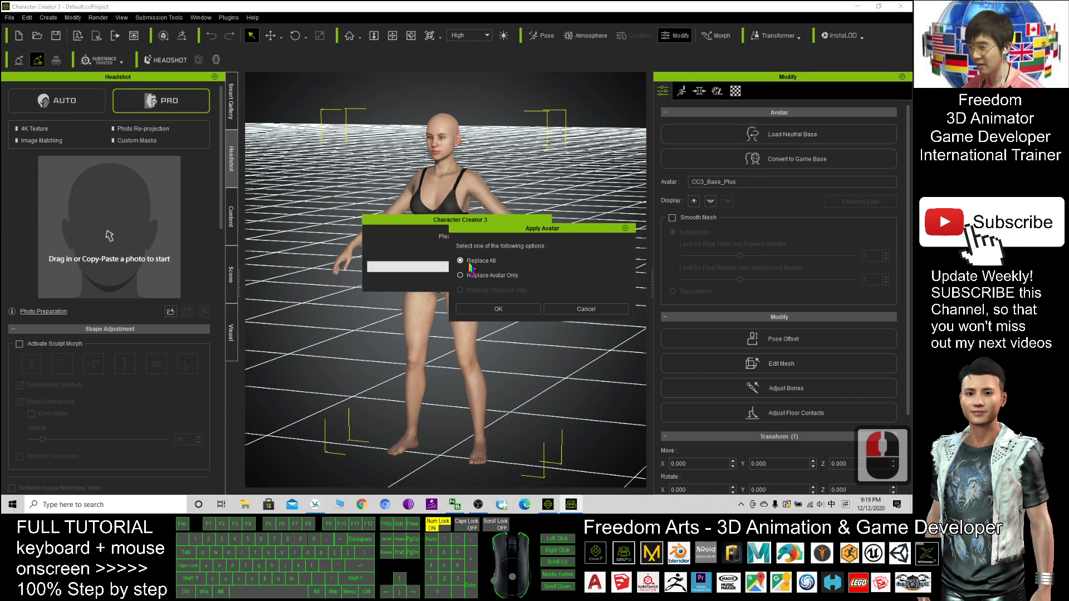
left_click(499, 310)
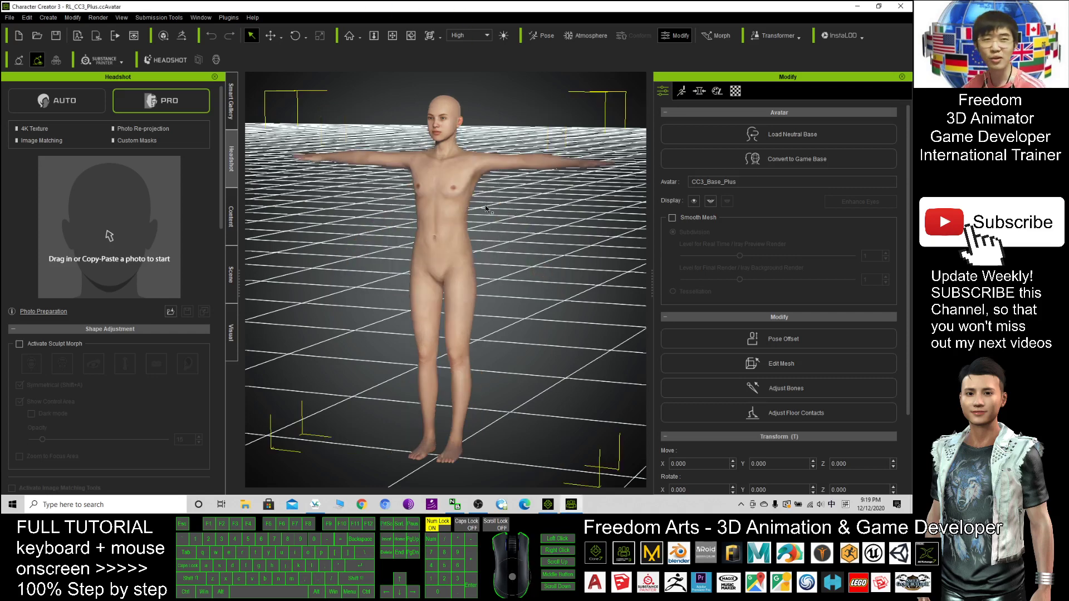
Step: Shrink and reposition the program window so the desktop photos are reachable, and set Headshot to Auto mode
left_click_drag(430, 7, 693, 26)
left_click(853, 6)
left_click_drag(576, 31, 706, 42)
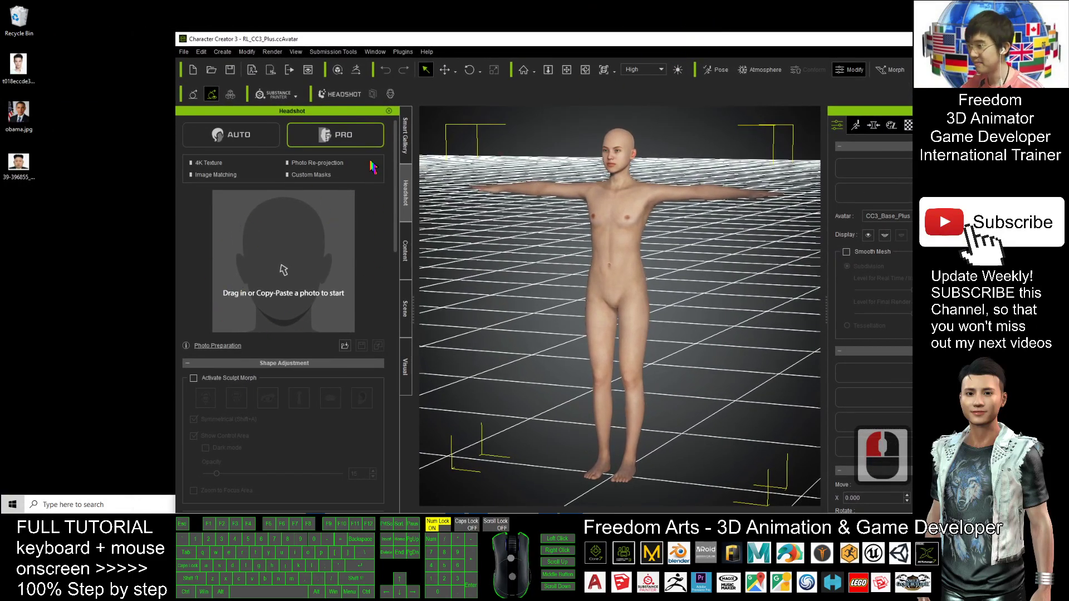
left_click(256, 142)
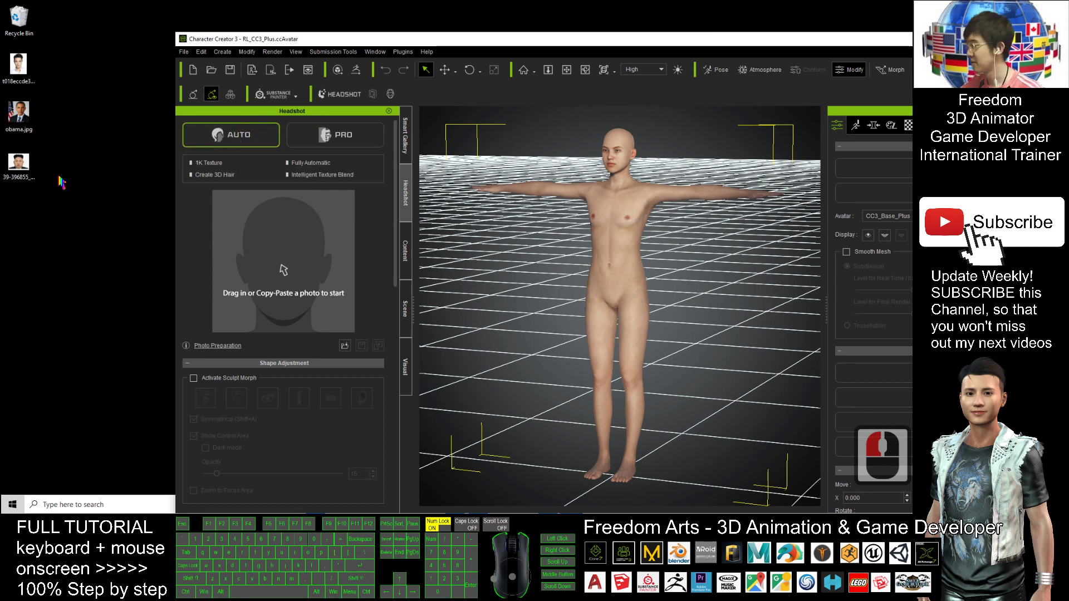
Step: Preview the desktop photo 39-396855_kim-jong-un-face-hd-png-download.png and close the viewer
left_click(18, 161)
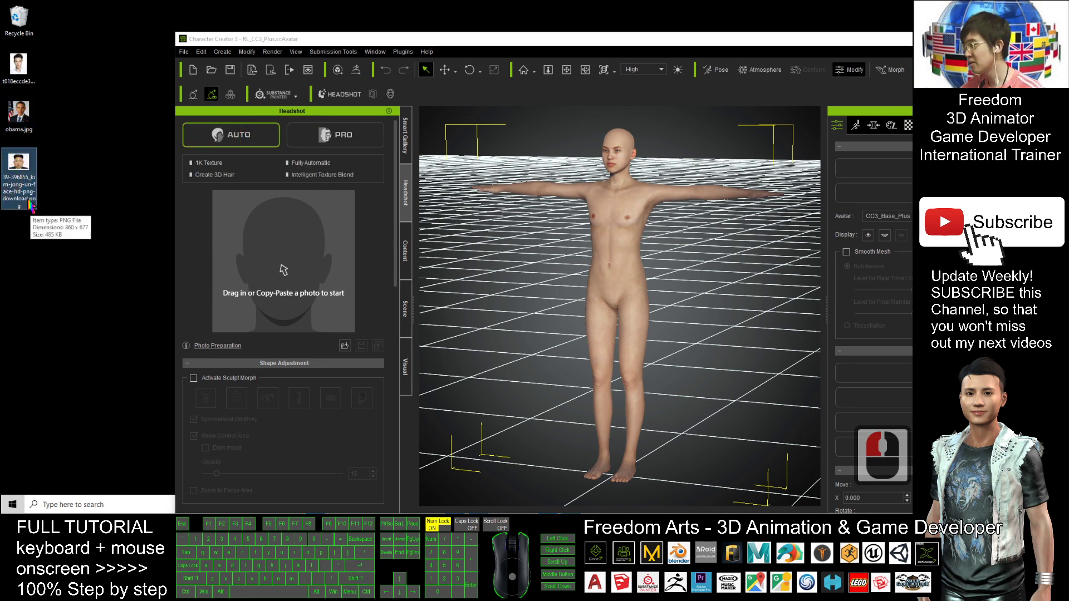
double_click(24, 167)
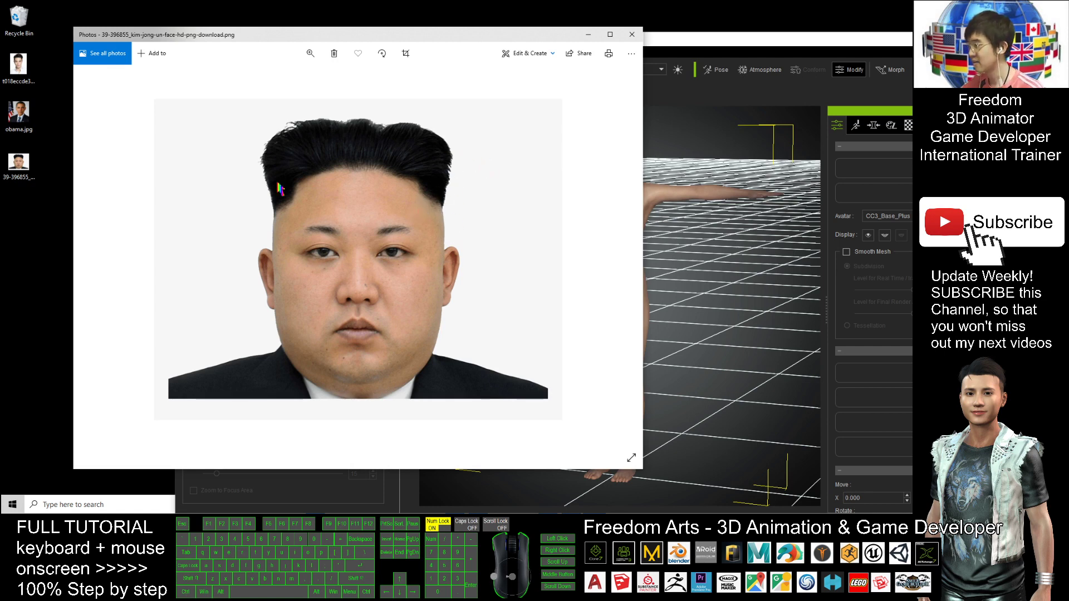
left_click(633, 38)
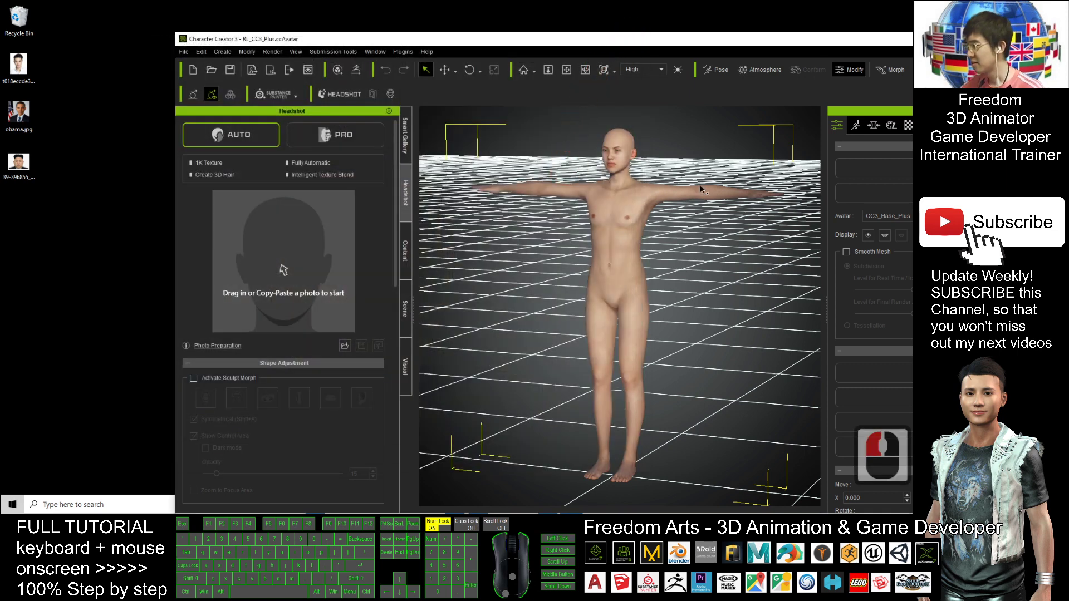
Step: Load the photo into Headshot from the desktop and generate the character with Current body type and Clean Soft skin type
left_click(26, 164)
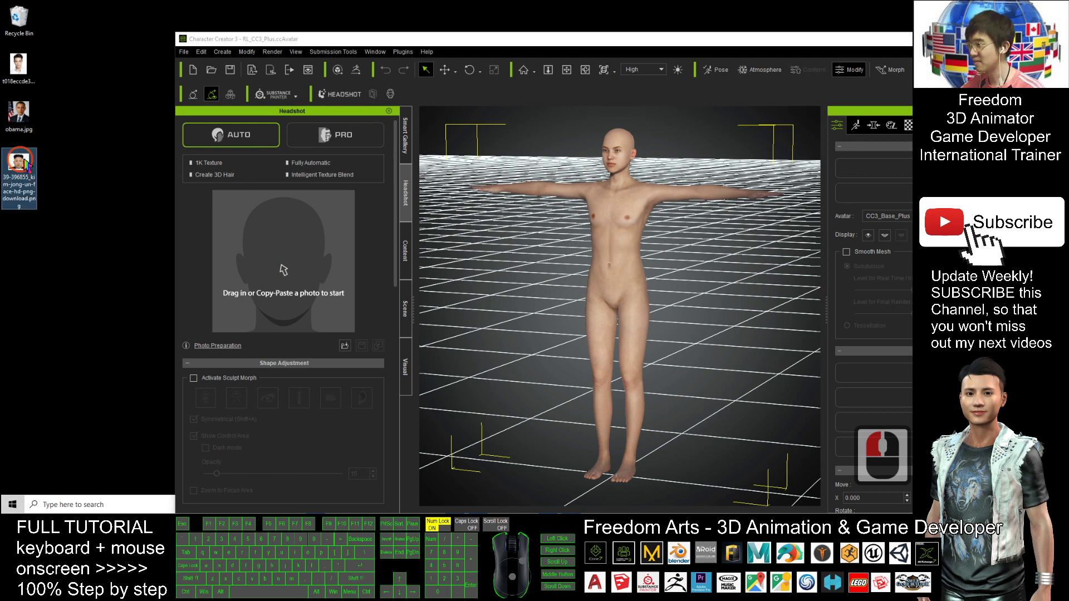
left_click_drag(26, 165, 278, 251)
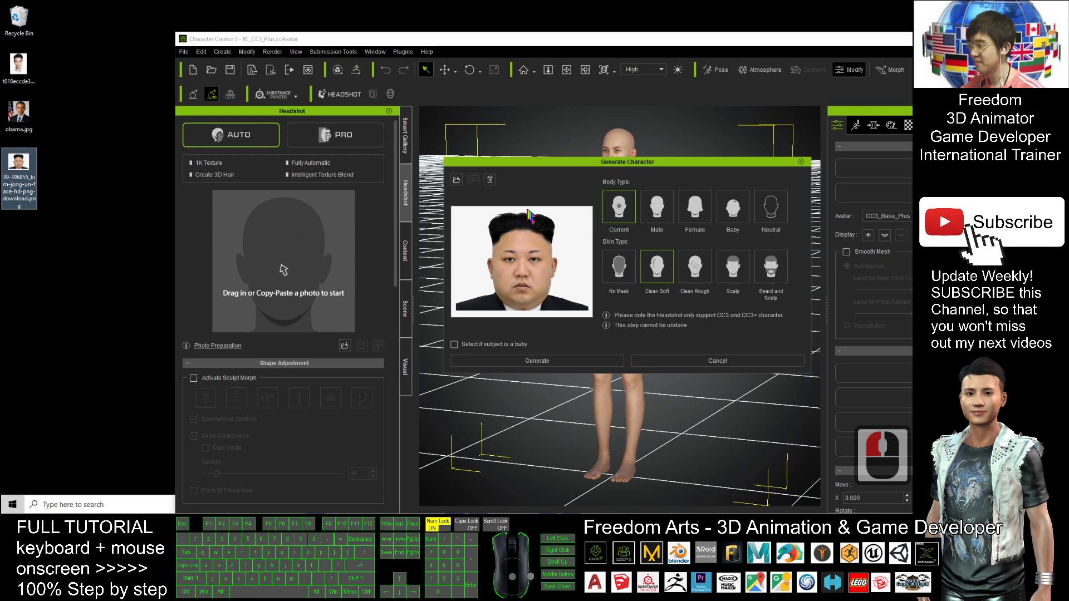
left_click(666, 272)
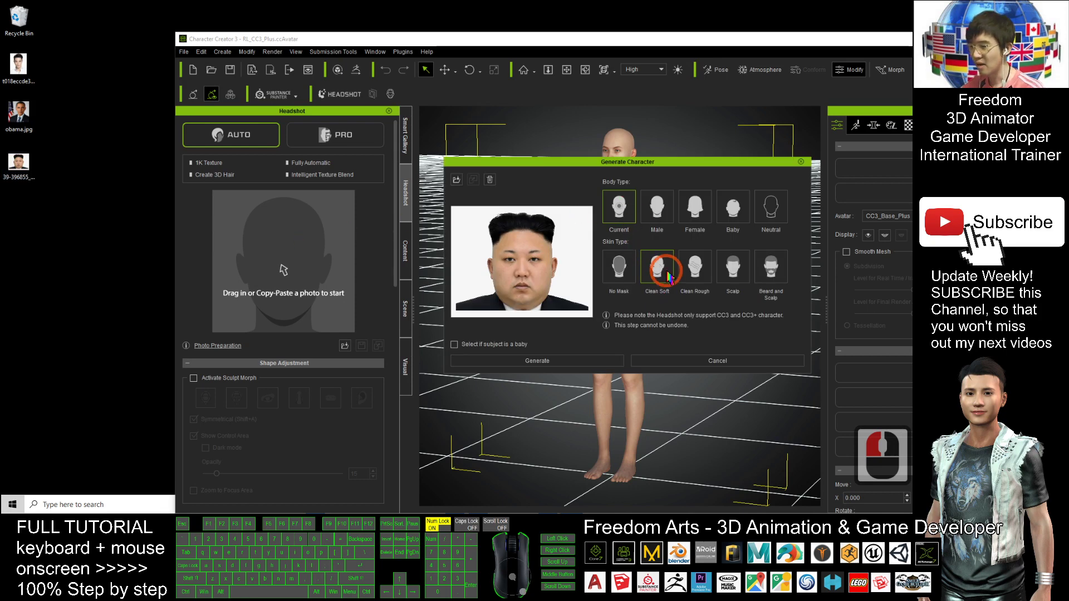
left_click(666, 271)
left_click(602, 361)
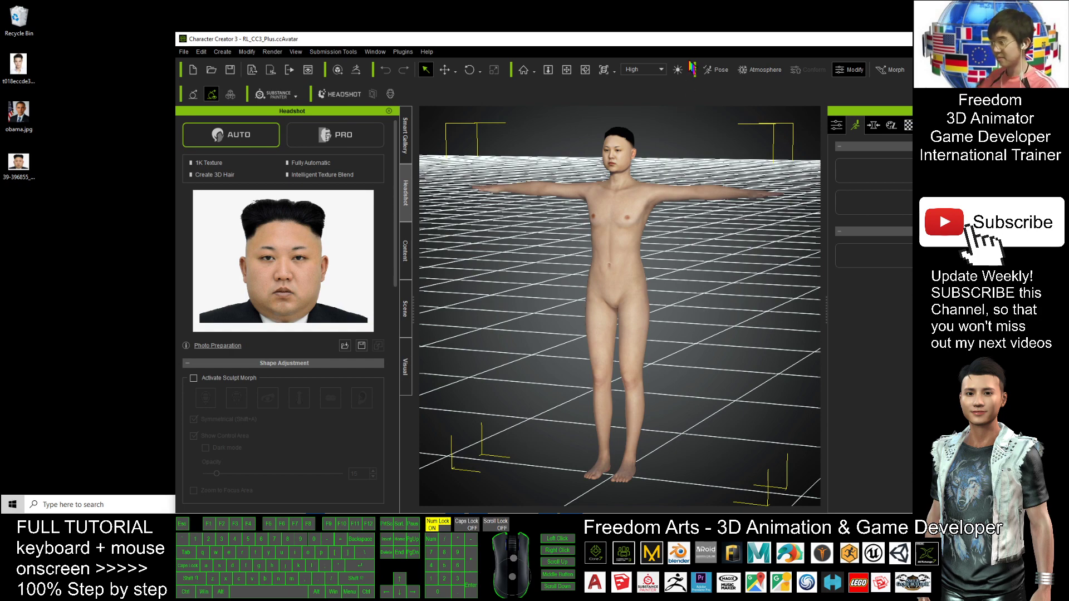
Step: Maximize the program window and examine the generated head, hair and full body from several angles and distances
double_click(692, 39)
scroll(483, 181, "up", 20)
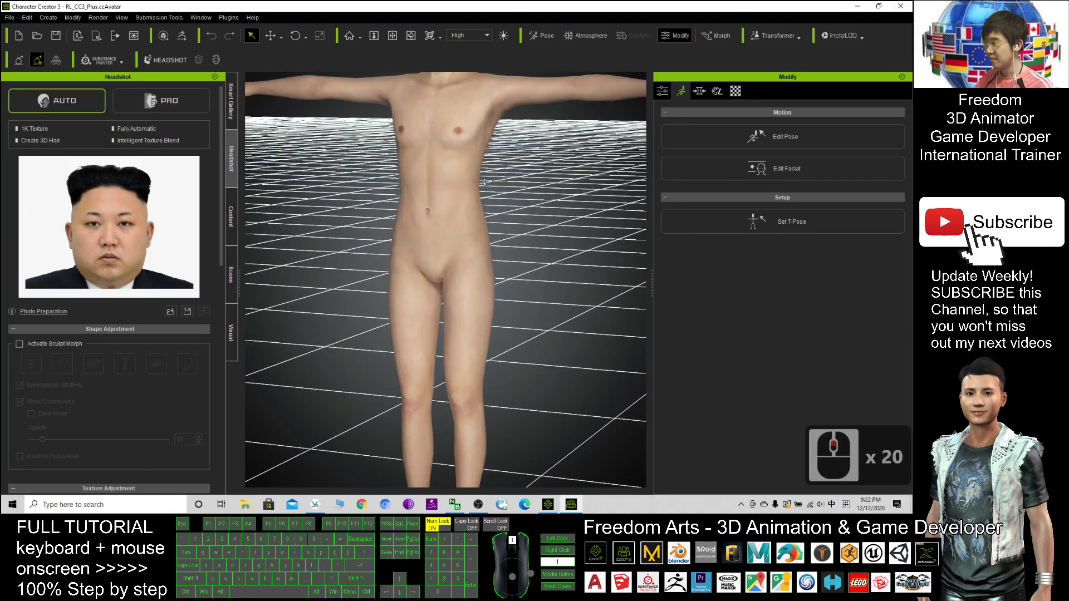
key("x")
left_click_drag(483, 182, 495, 356)
scroll(412, 306, "up", 17)
key("c")
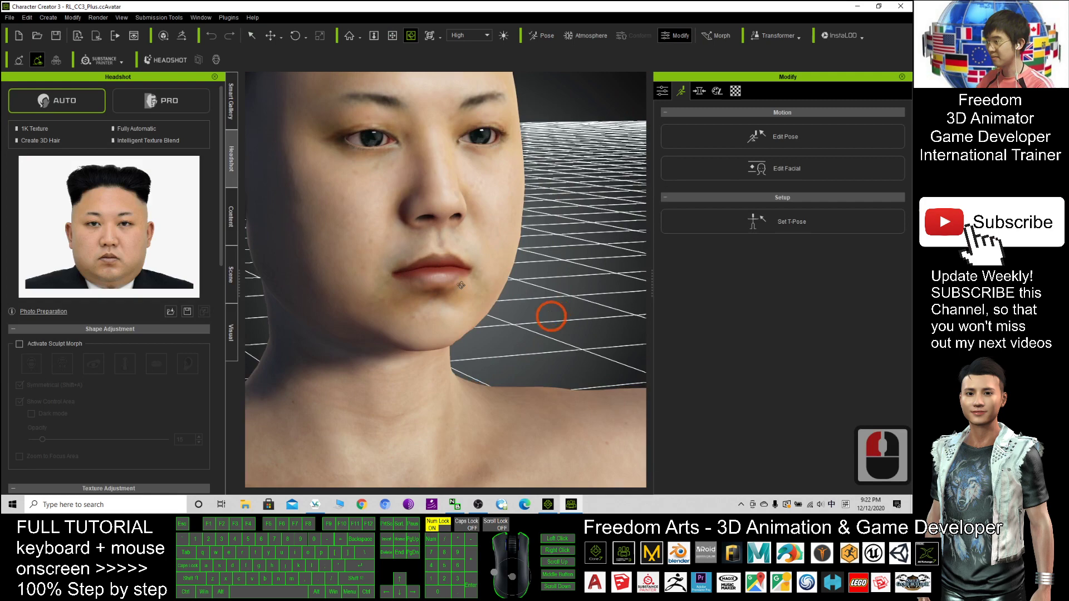
key("x")
key("c")
left_click_drag(479, 320, 376, 314)
scroll(376, 314, "down", 5)
key("c")
left_click_drag(479, 340, 502, 370)
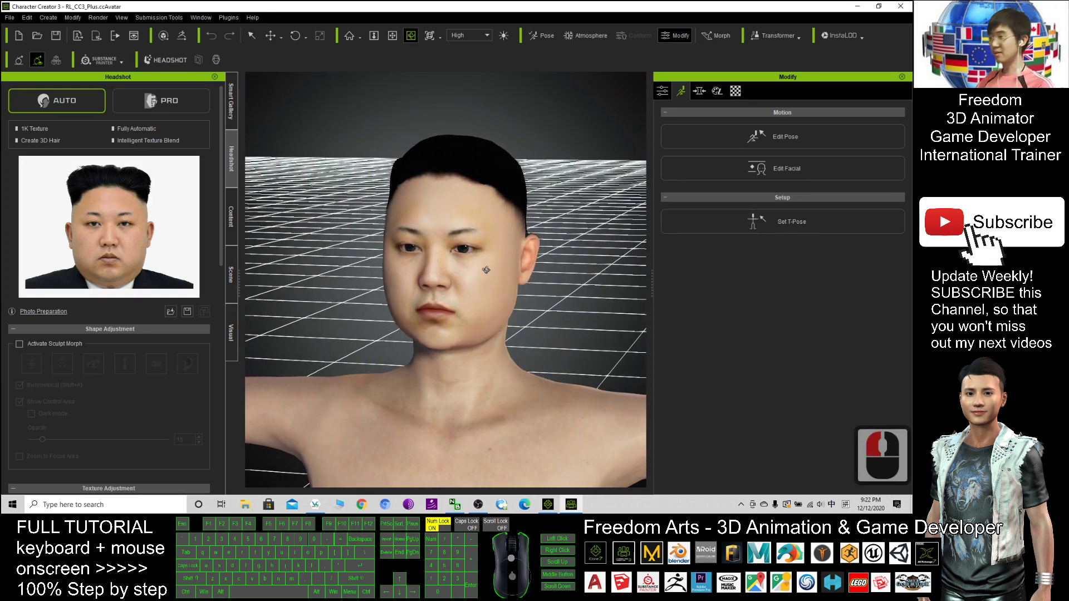
double_click(508, 181)
left_click_drag(509, 181, 386, 226)
scroll(386, 226, "down", 20)
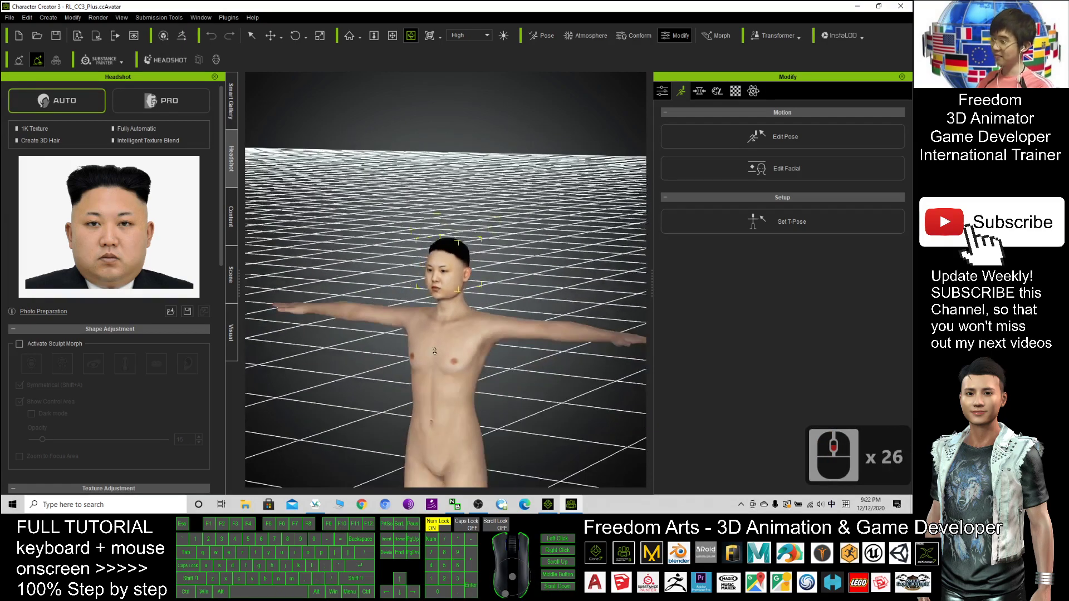
left_click_drag(434, 351, 484, 192)
scroll(448, 153, "down", 6)
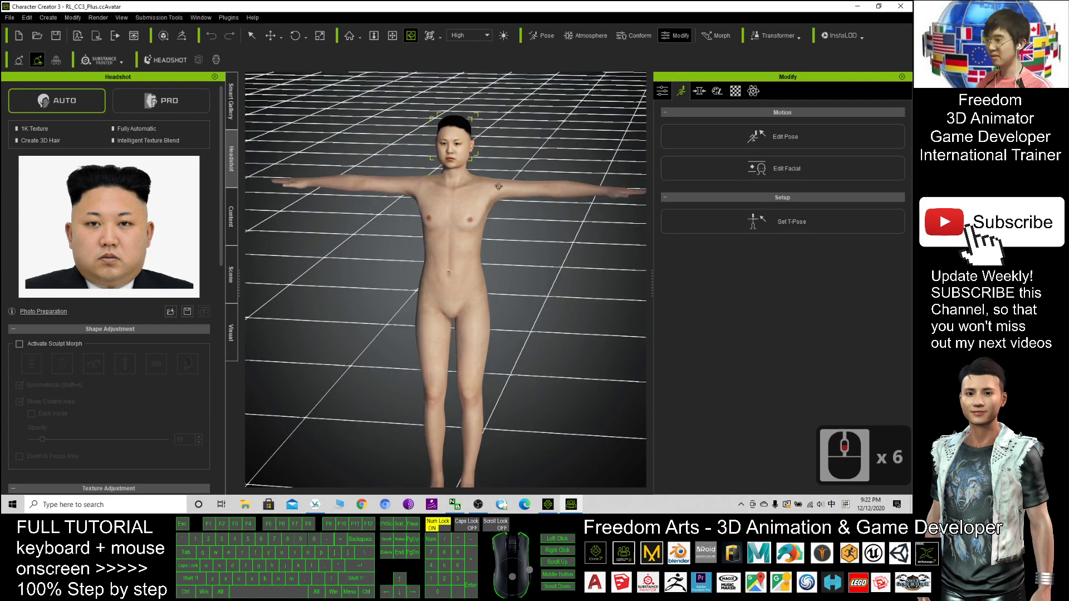
scroll(408, 201, "up", 8)
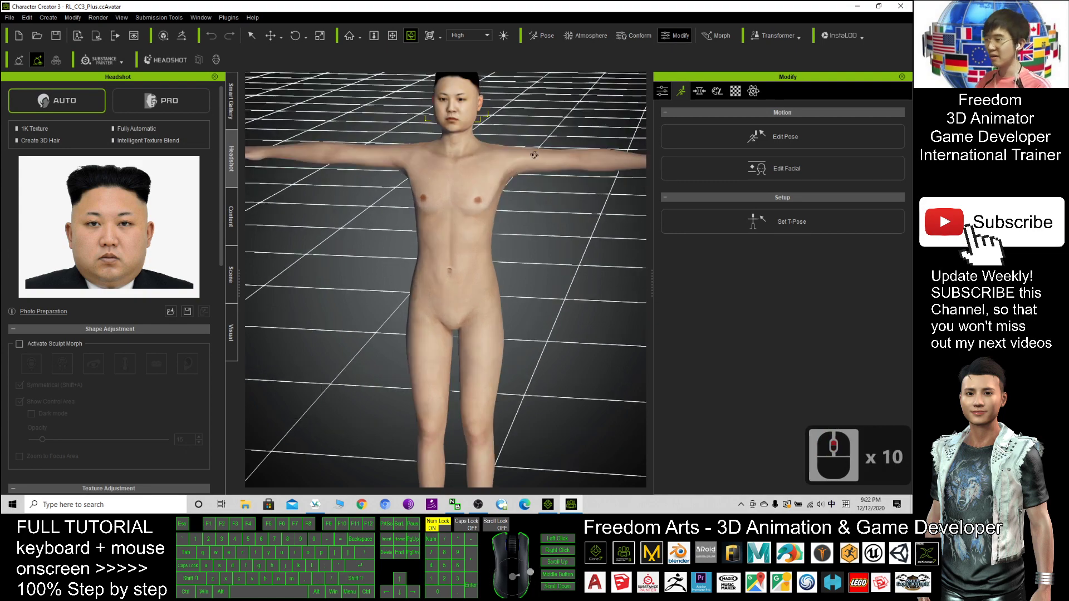
key("x")
mouse_move(438, 199)
left_mouse_down()
mouse_move(437, 232)
mouse_move(446, 209)
left_mouse_up()
key("c")
Step: Display the avatar's Full Body morph sliders and frame the upper body in the viewport
left_click(704, 97)
left_click(701, 92)
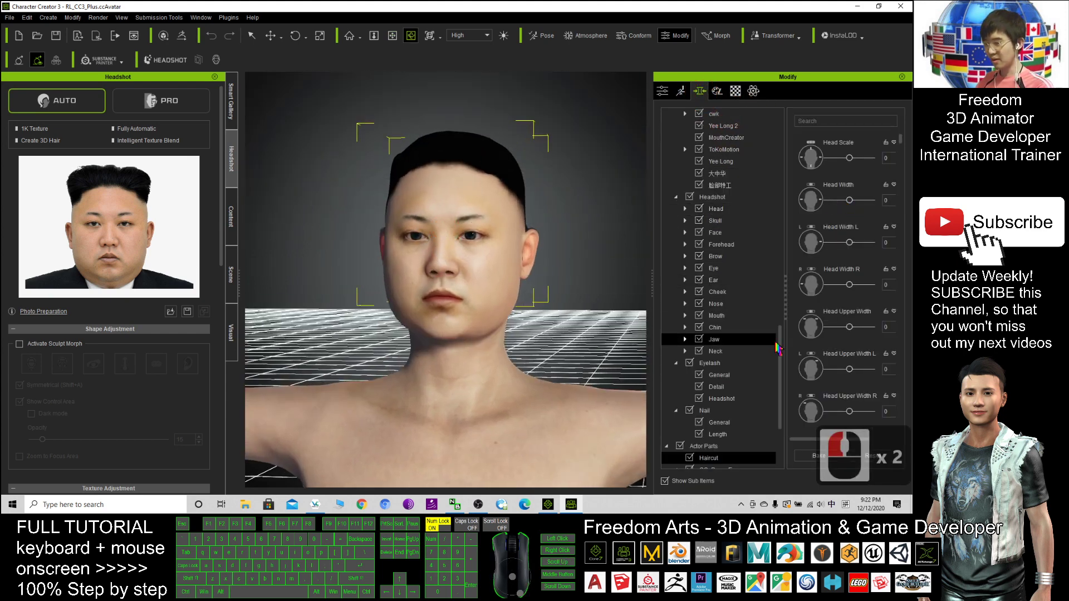
left_click_drag(779, 345, 780, 114)
left_click(718, 160)
scroll(558, 286, "down", 16)
key("x")
mouse_move(538, 317)
left_mouse_down()
mouse_move(538, 244)
mouse_move(536, 310)
left_mouse_up()
key("c")
scroll(859, 213, "down", 4)
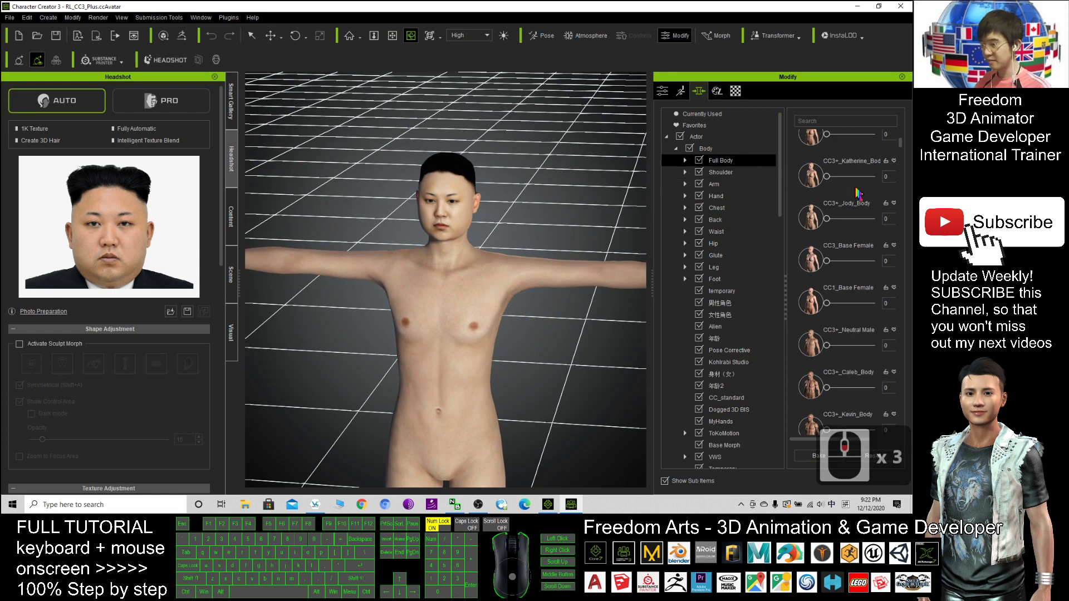
Step: Try the CC3_Base Male and CC1_Base Male full-body morphs on the avatar and reset both to 0
scroll(859, 213, "down", 6)
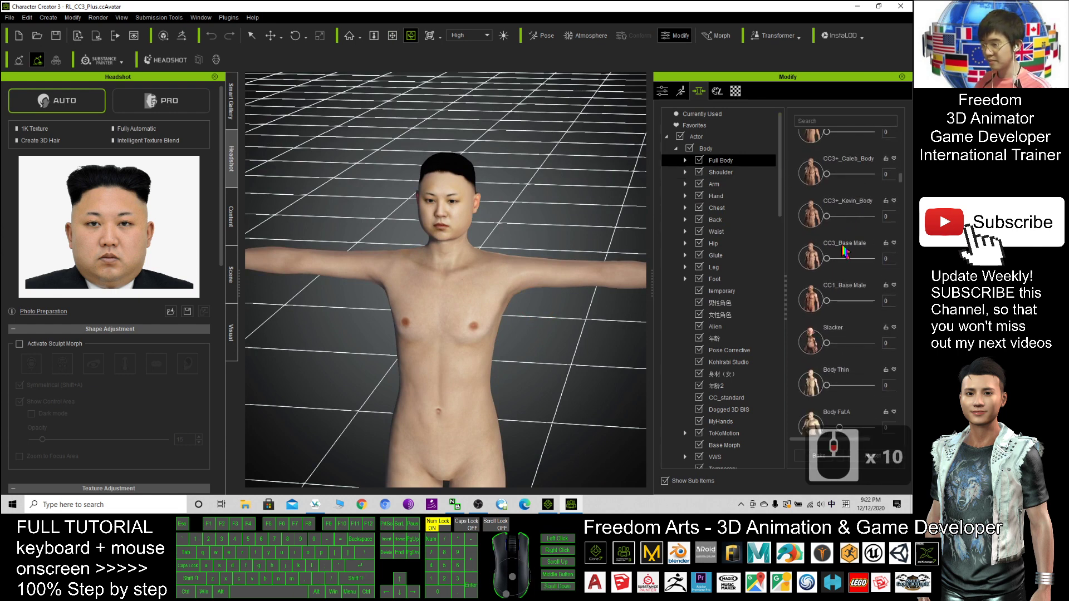
mouse_move(827, 259)
left_mouse_down()
mouse_move(878, 258)
mouse_move(828, 260)
left_mouse_up()
scroll(841, 234, "up", 2)
scroll(841, 234, "up", 3)
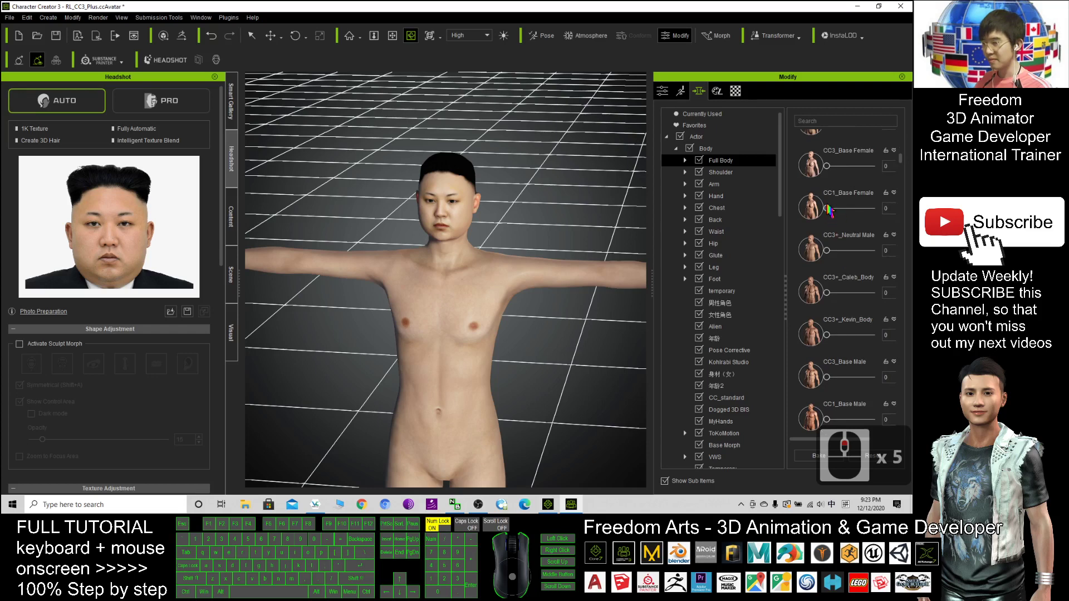
scroll(829, 188, "up", 1)
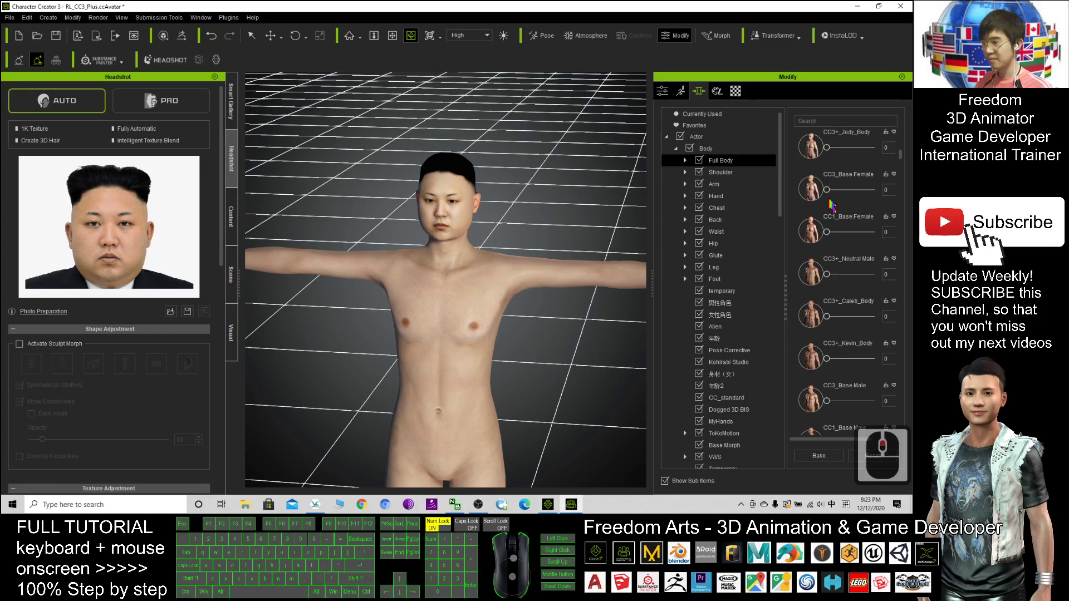
scroll(832, 205, "up", 1)
scroll(830, 199, "up", 5)
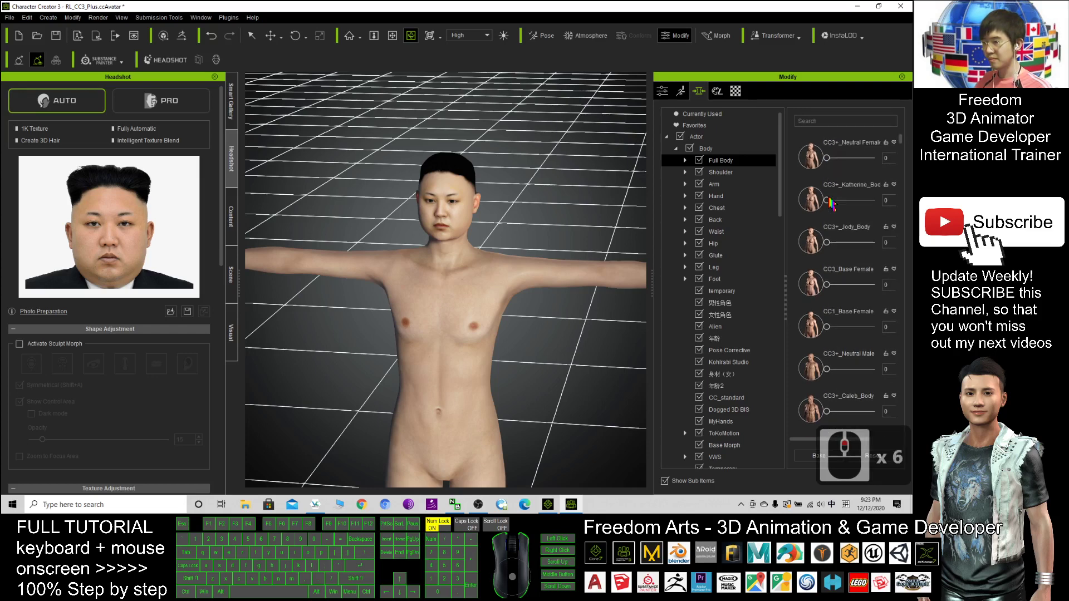
scroll(830, 199, "down", 3)
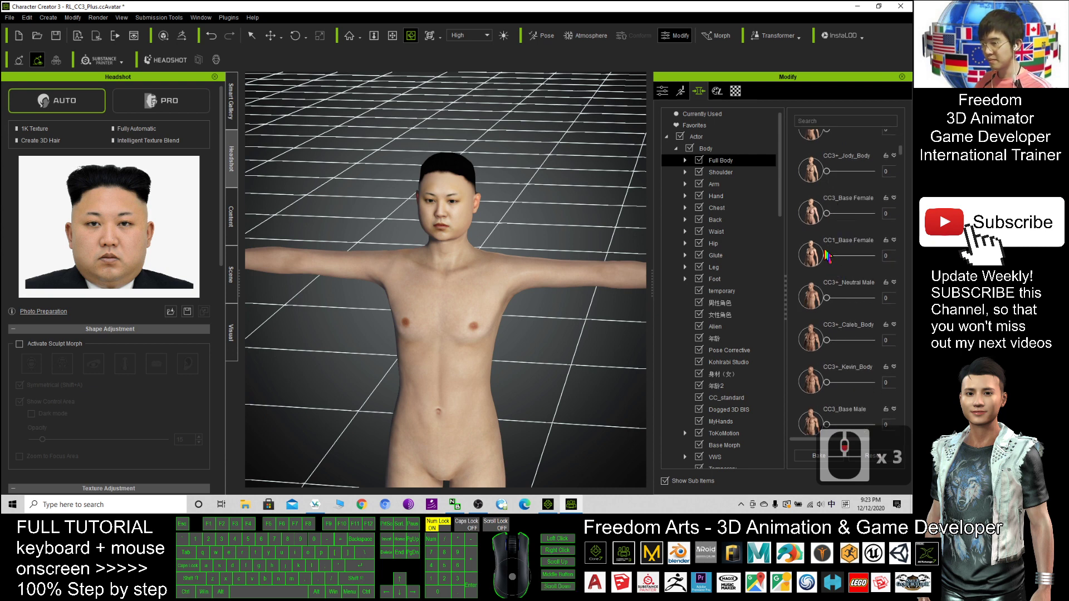
scroll(829, 268, "down", 3)
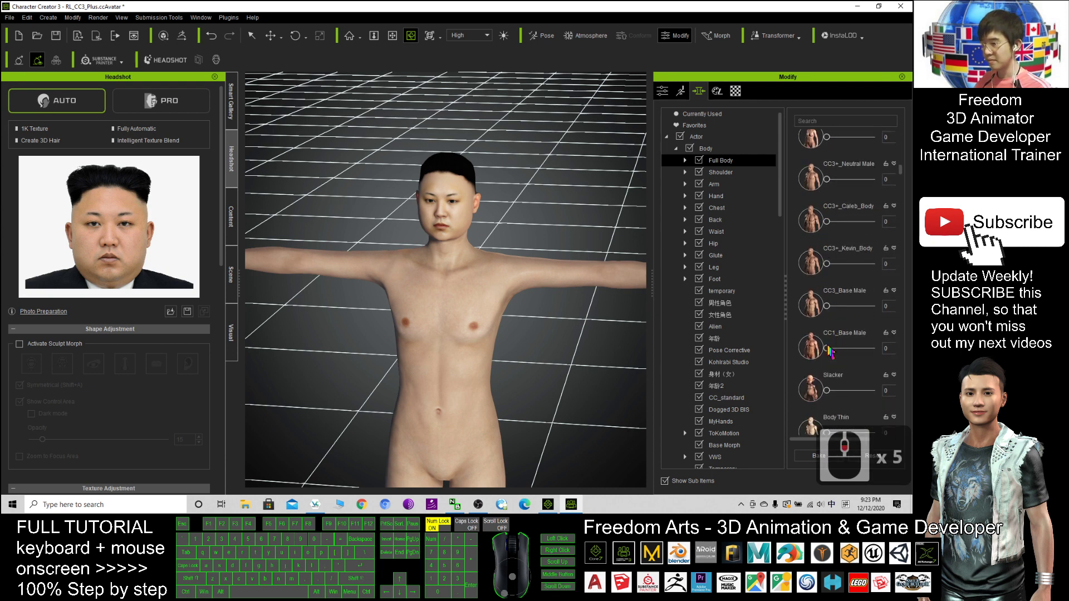
left_click_drag(827, 349, 899, 349)
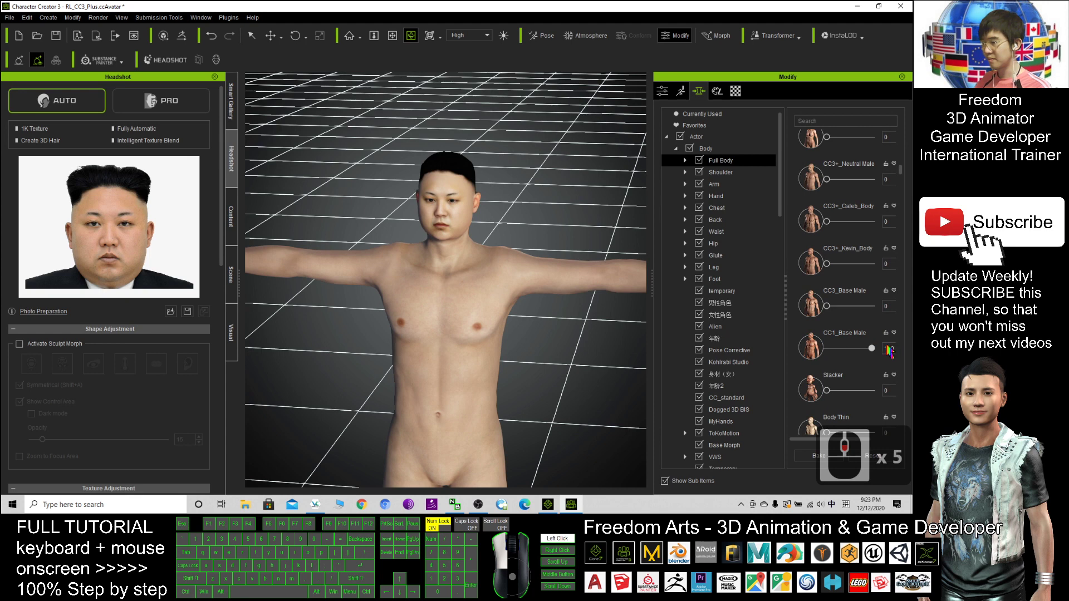
left_click_drag(808, 342, 802, 340)
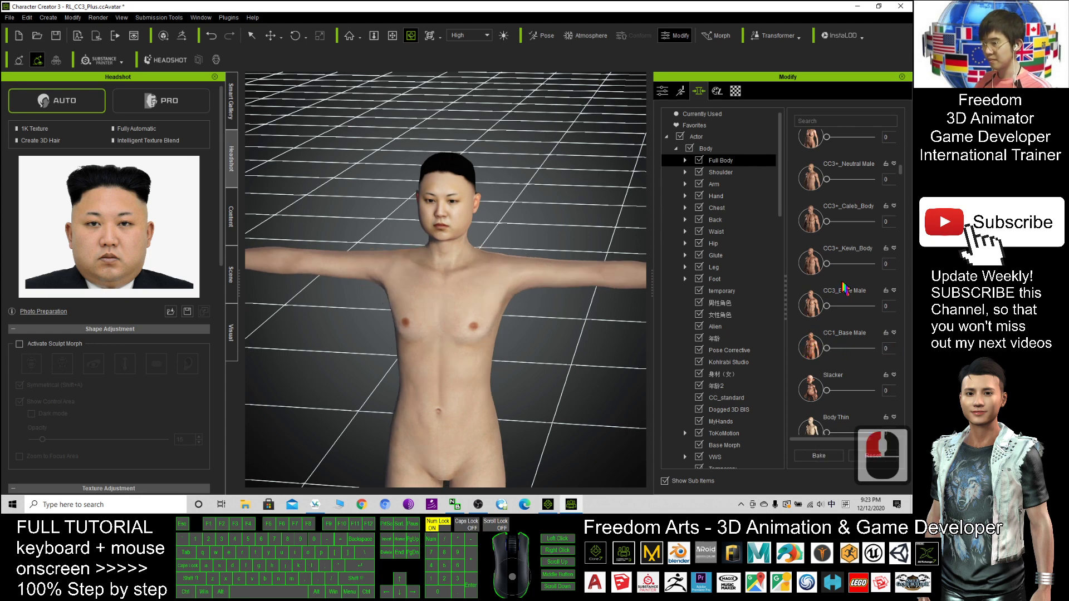
Step: Try the Body Fat B morph at 28 on the avatar and reset it to 0
scroll(852, 323, "down", 7)
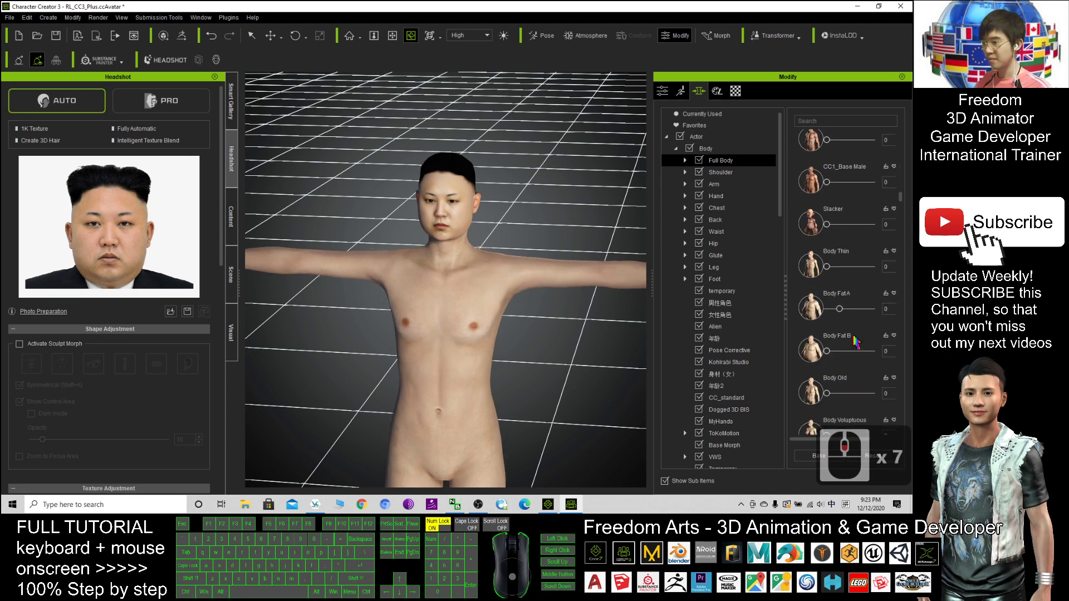
mouse_move(827, 351)
left_mouse_down()
mouse_move(856, 352)
mouse_move(841, 356)
left_mouse_up()
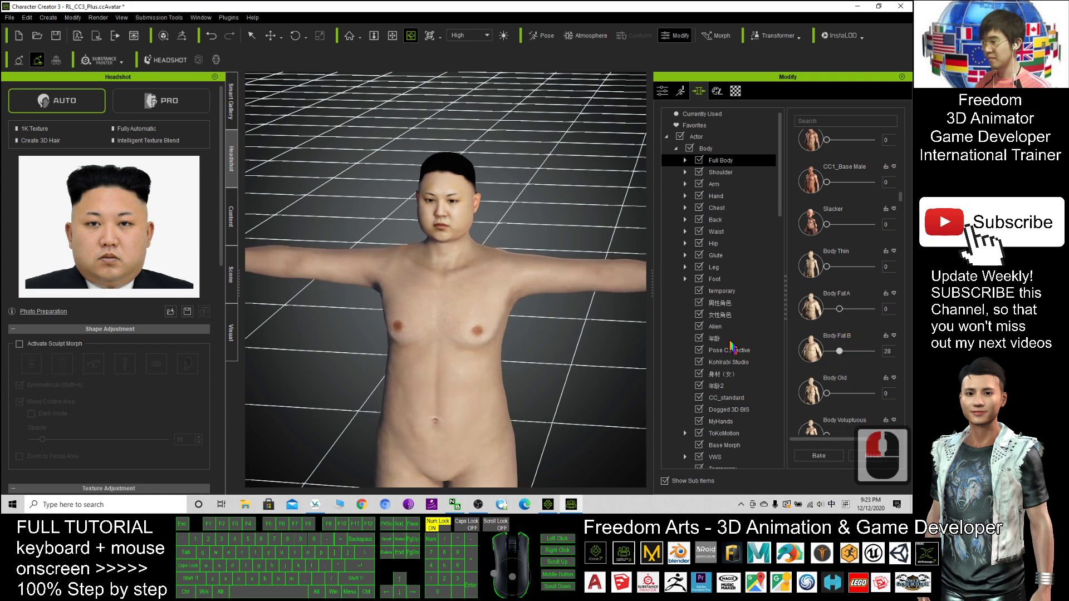
scroll(436, 236, "down", 10)
left_click_drag(436, 236, 435, 236)
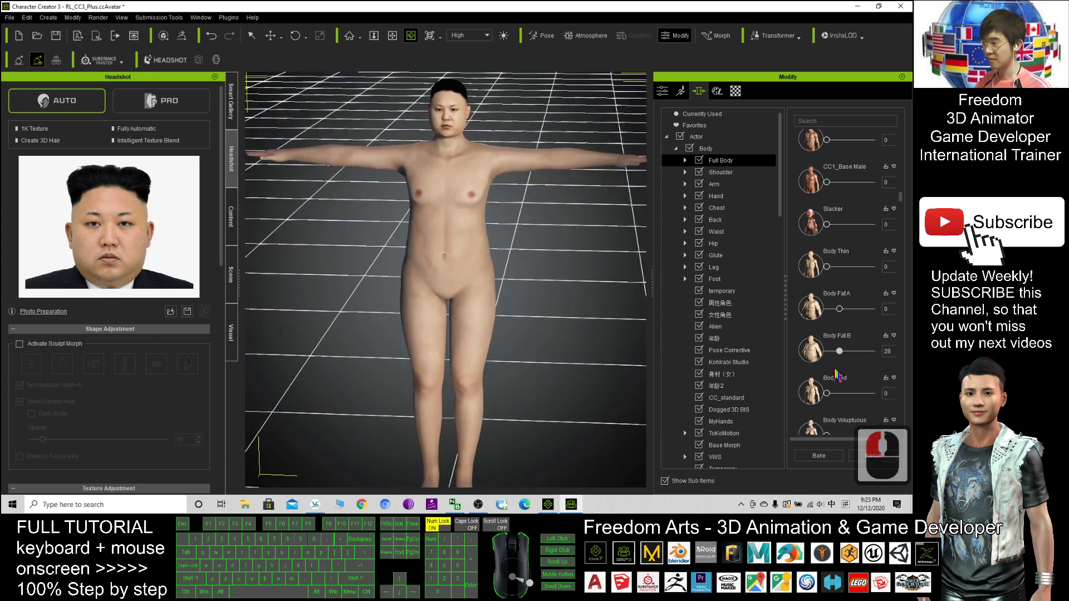
left_click_drag(839, 352, 810, 349)
Step: Set the avatar's CC1_Base Male full-body morph to 35
left_click_drag(827, 183, 842, 182)
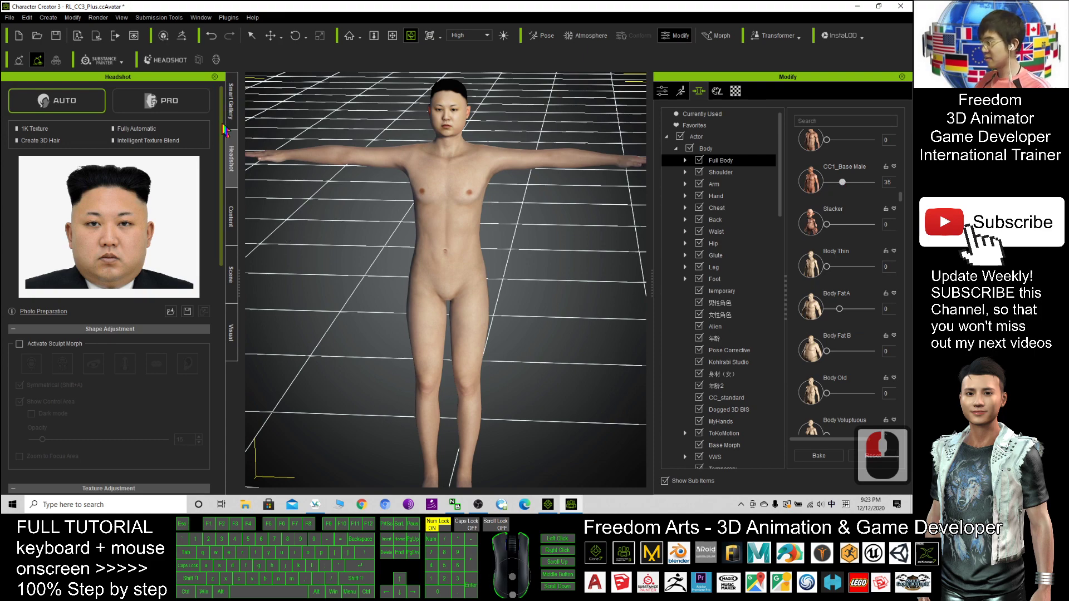
mouse_move(557, 277)
left_mouse_down()
mouse_move(166, 234)
mouse_move(168, 115)
left_mouse_up()
Step: Browse the cloth templates in the content library to the Professional Outfit folder of the shirts
left_click(227, 111)
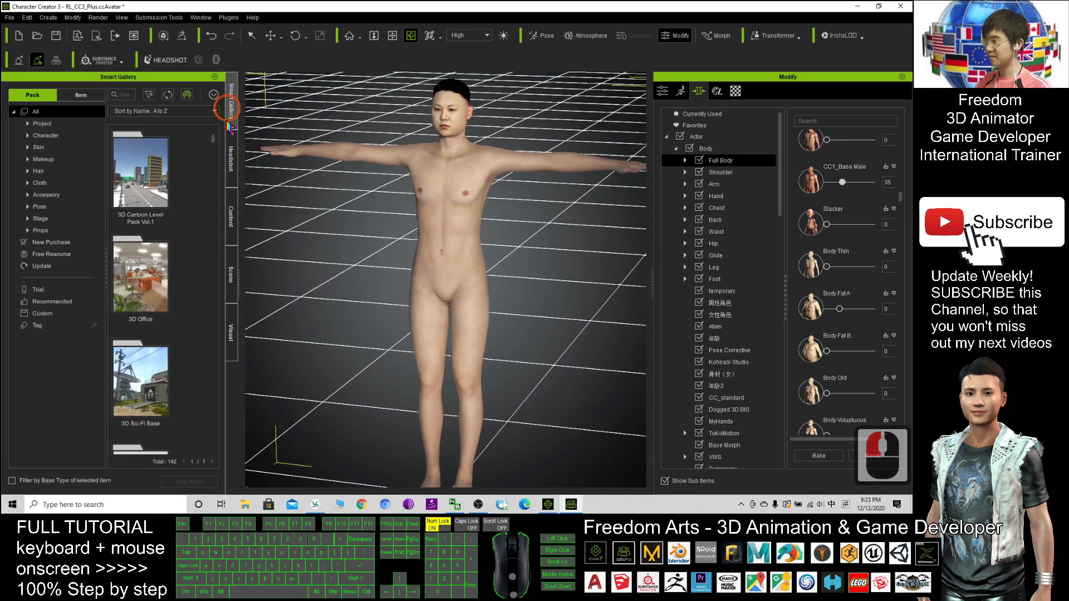
left_click(231, 222)
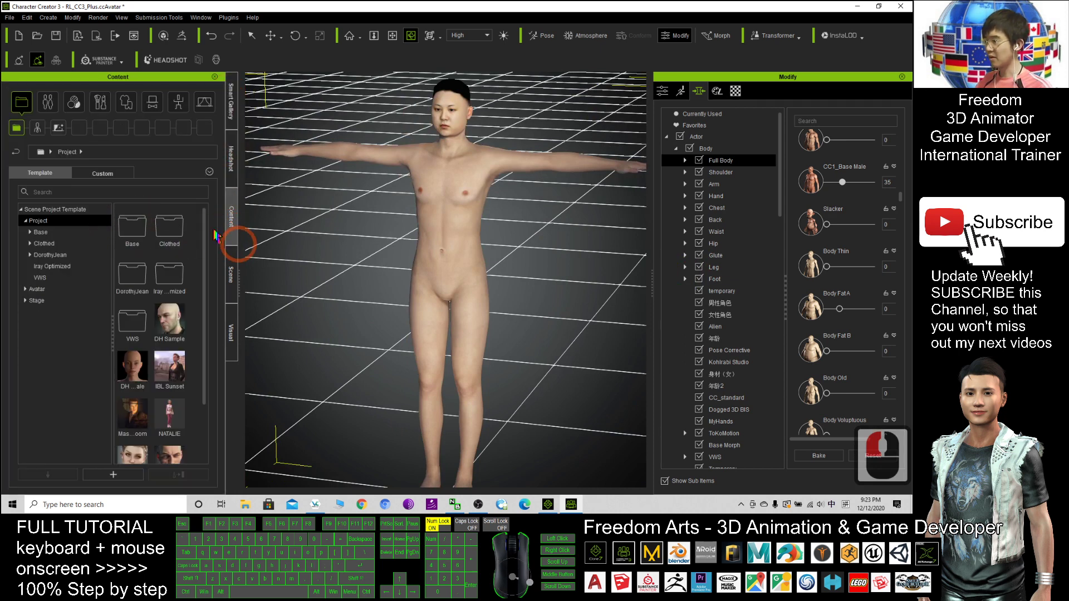
left_click(126, 102)
left_click(104, 220)
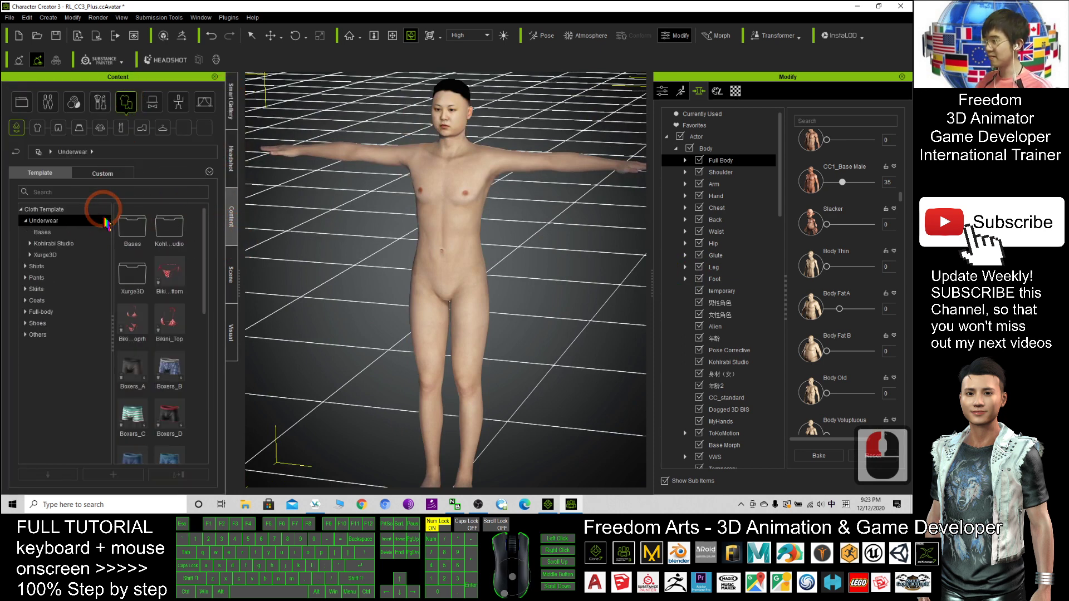
left_click(25, 266)
left_click(39, 266)
left_click_drag(206, 251, 213, 314)
left_click(168, 269)
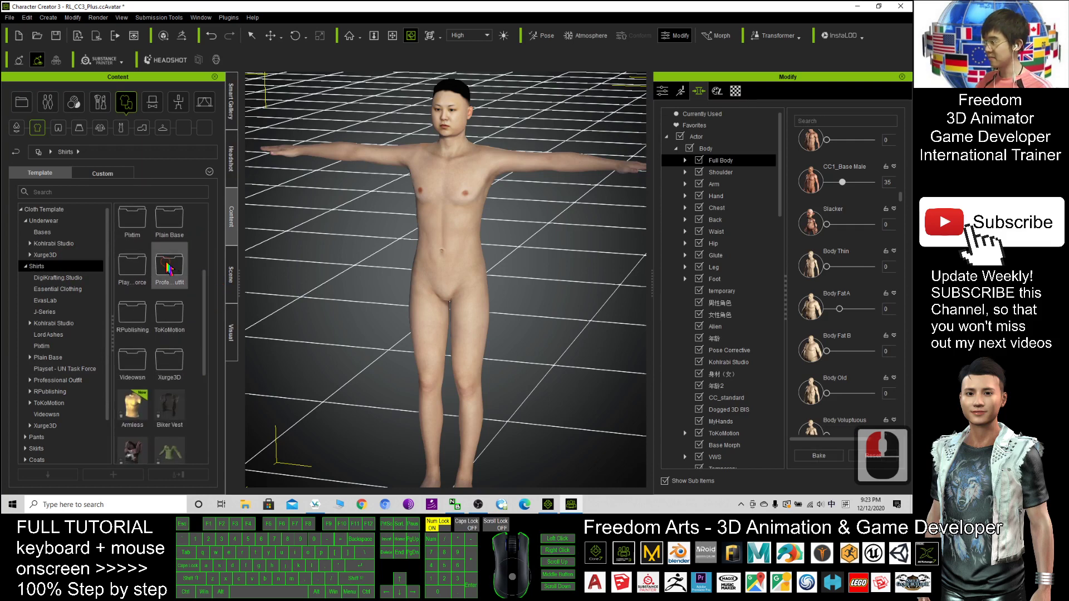
double_click(168, 270)
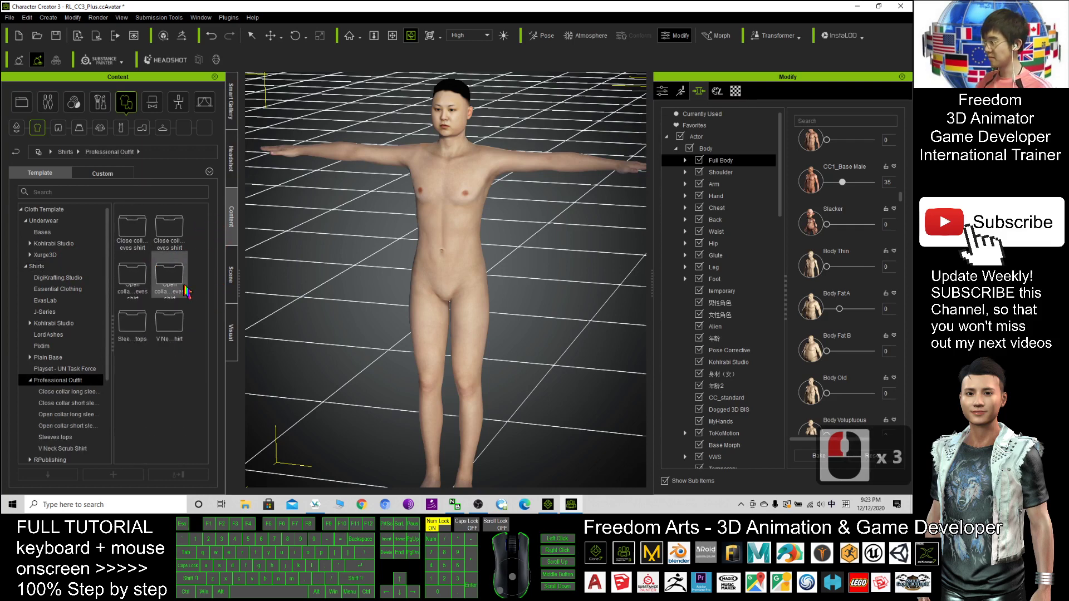
Step: Dress the avatar in the close-collar long-sleeve shirt F, using the Keep Cloth Shape option
double_click(132, 228)
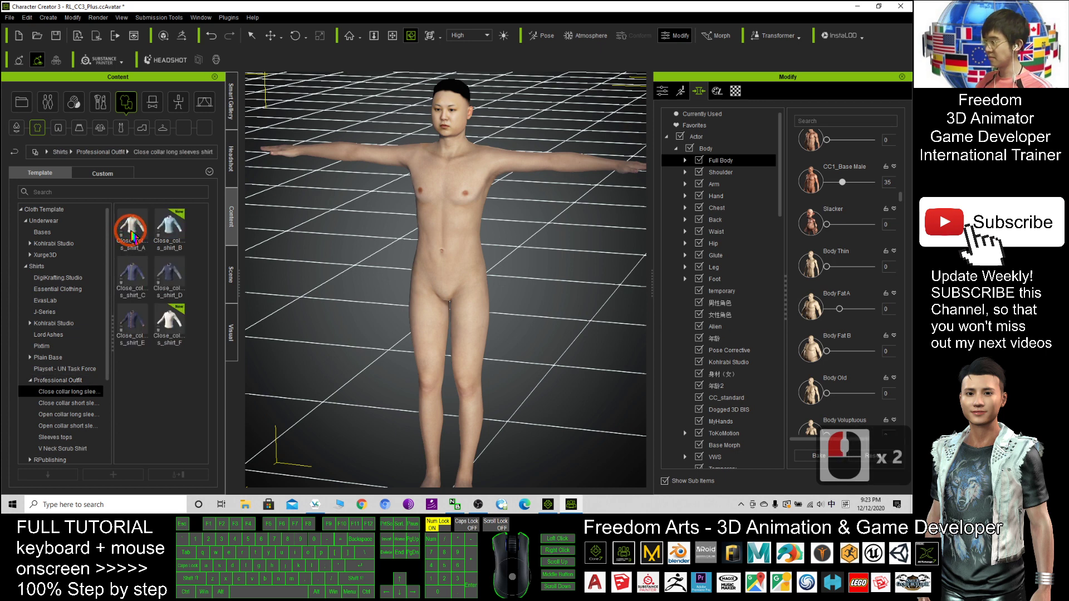
left_click(168, 322)
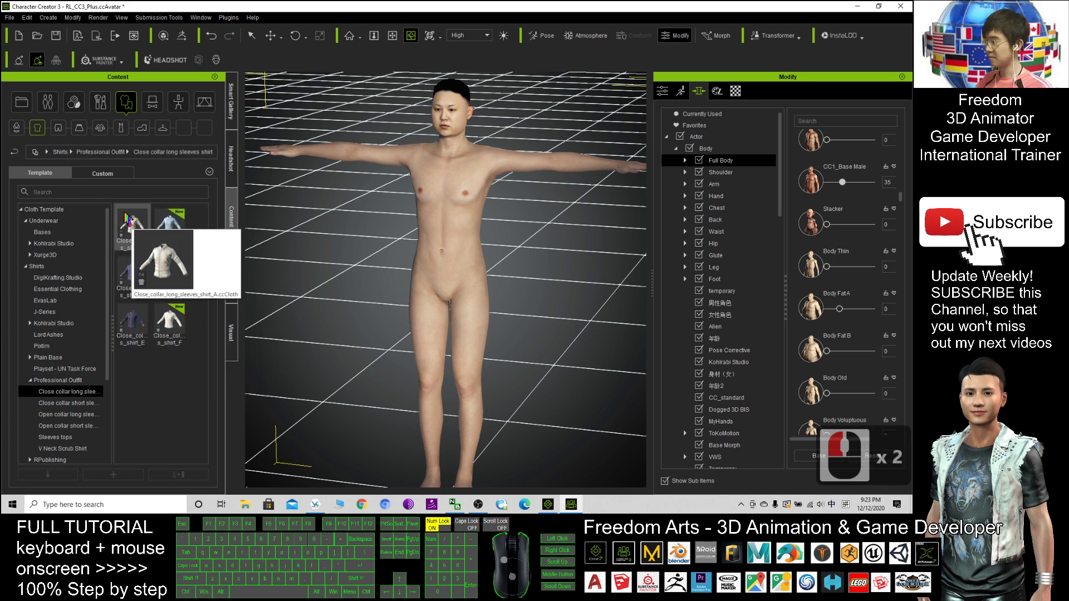
double_click(163, 323)
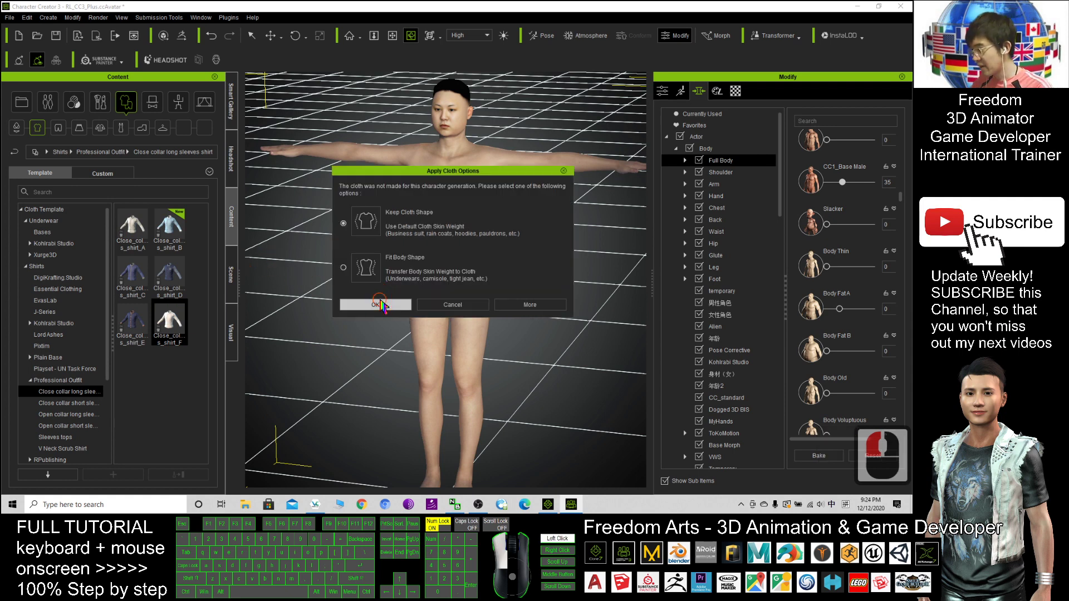
left_click(379, 305)
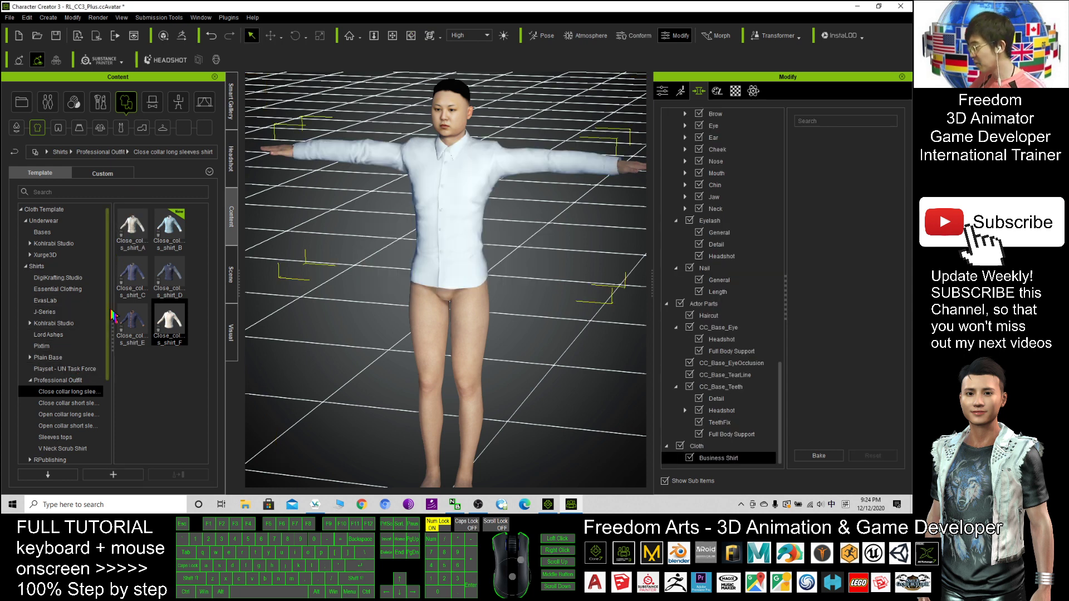
Step: Browse the pants templates to the Slacks folder of the Professional Outfit collection
left_click_drag(108, 269, 109, 333)
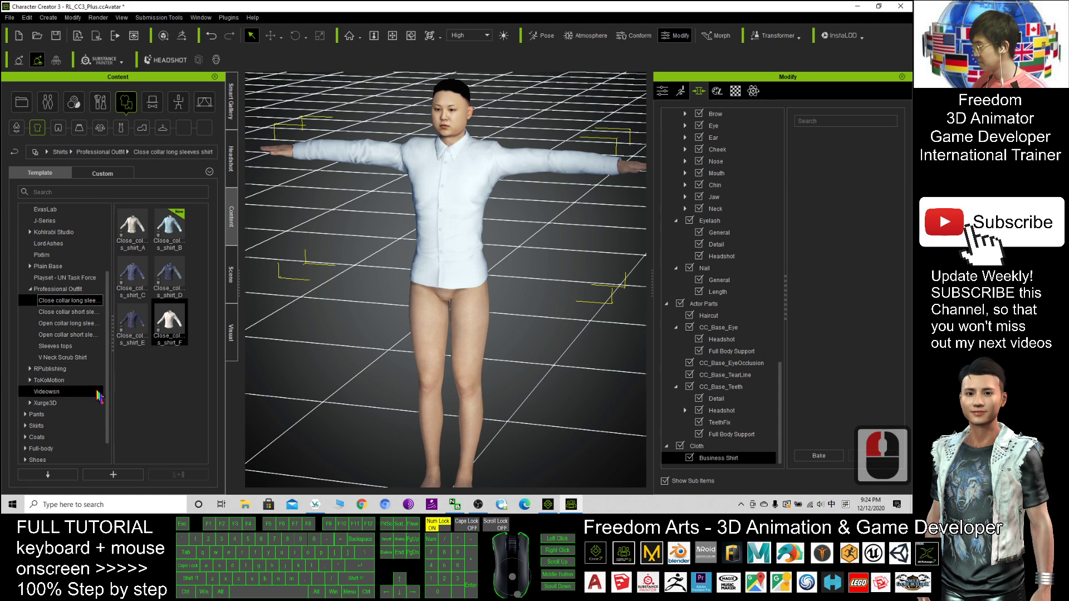
scroll(30, 267, "up", 3)
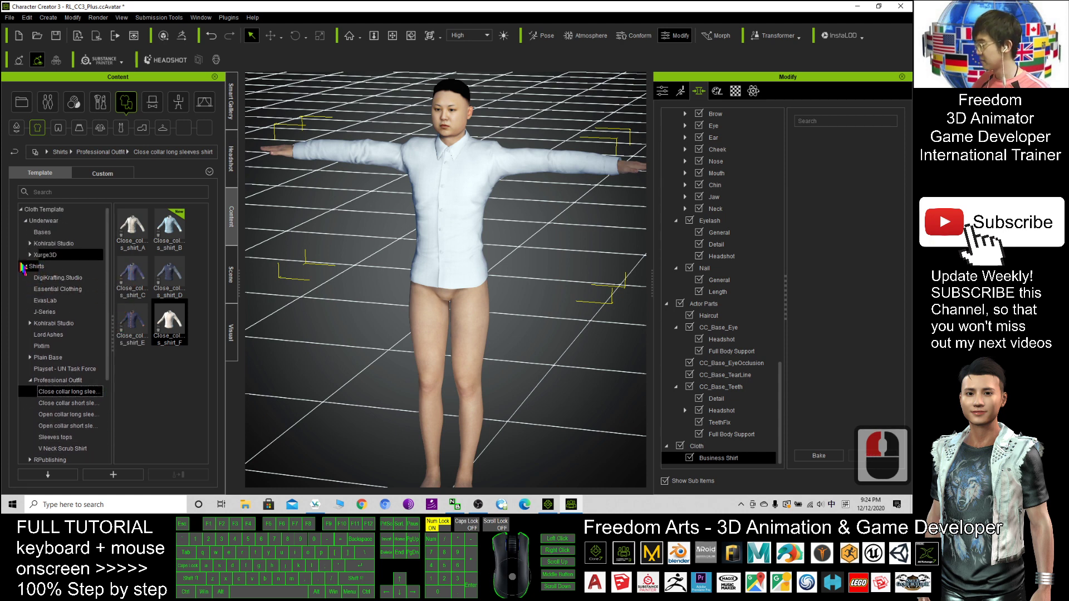
left_click(35, 267)
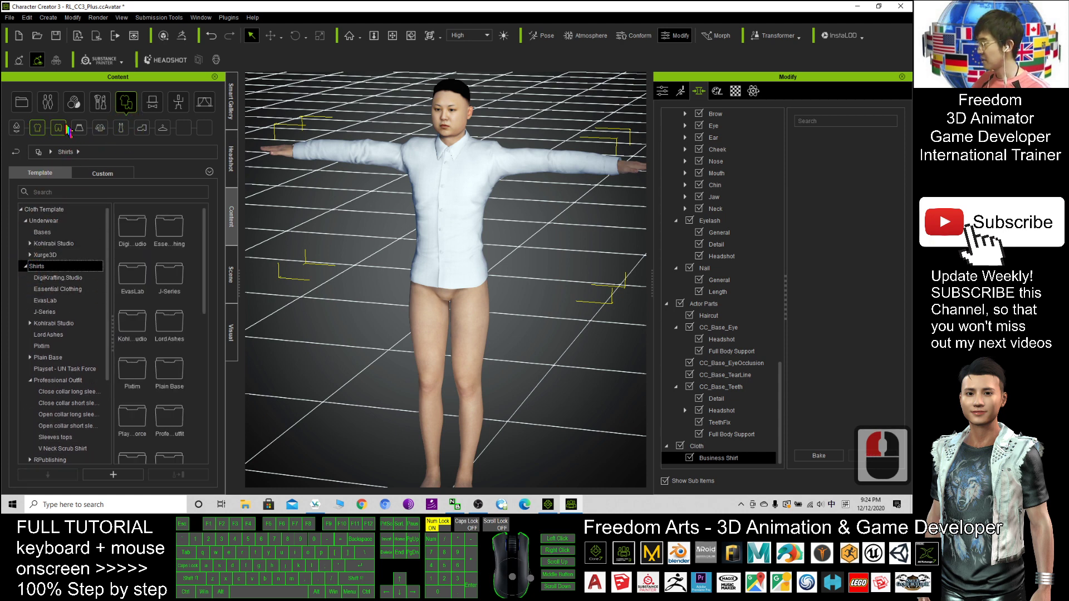
left_click(66, 128)
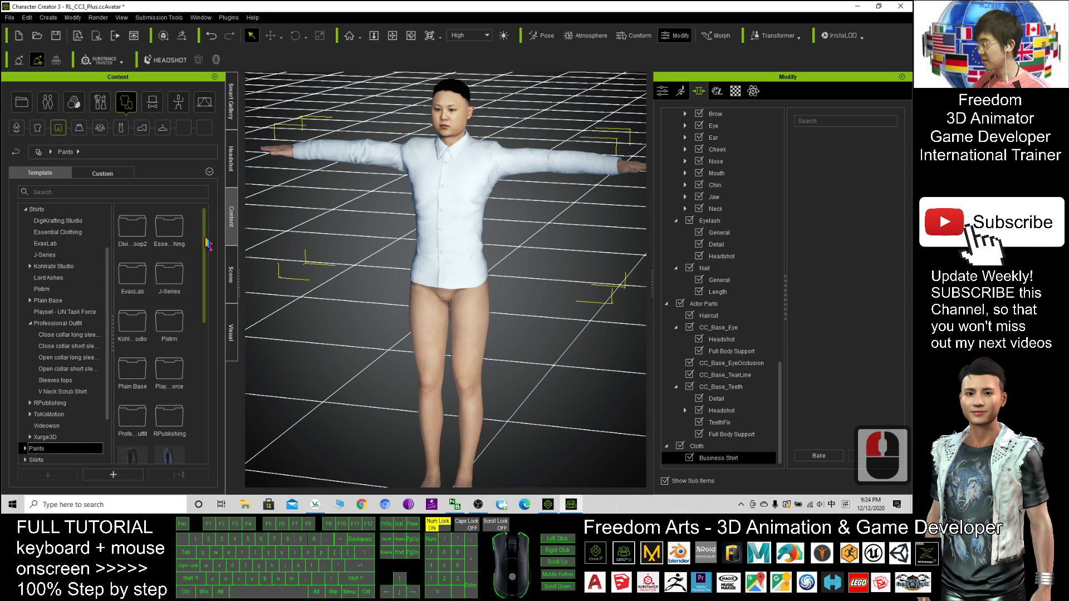
left_click_drag(209, 247, 211, 273)
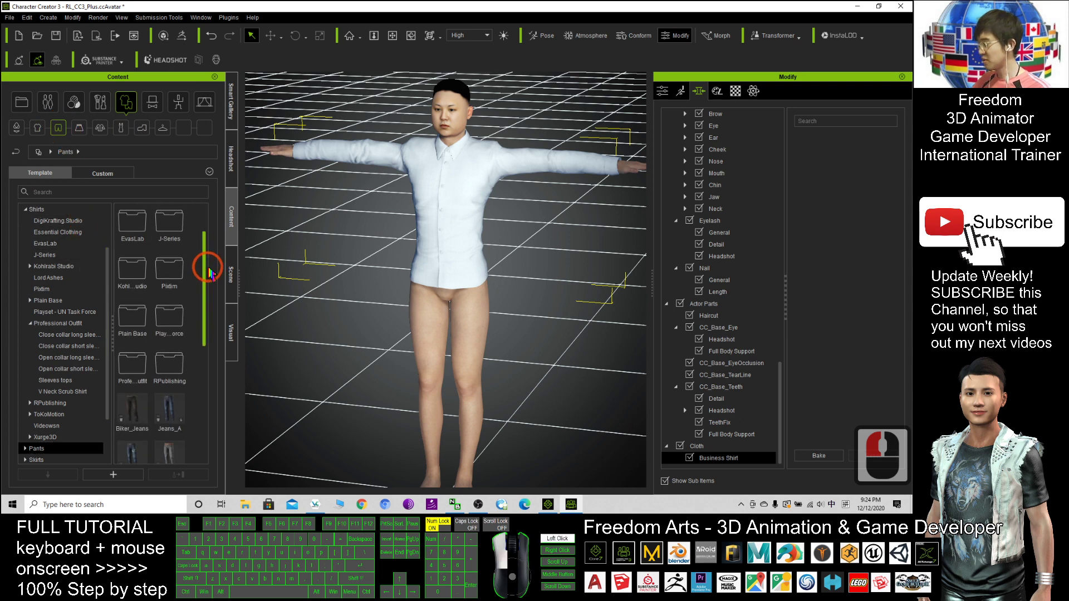
double_click(132, 363)
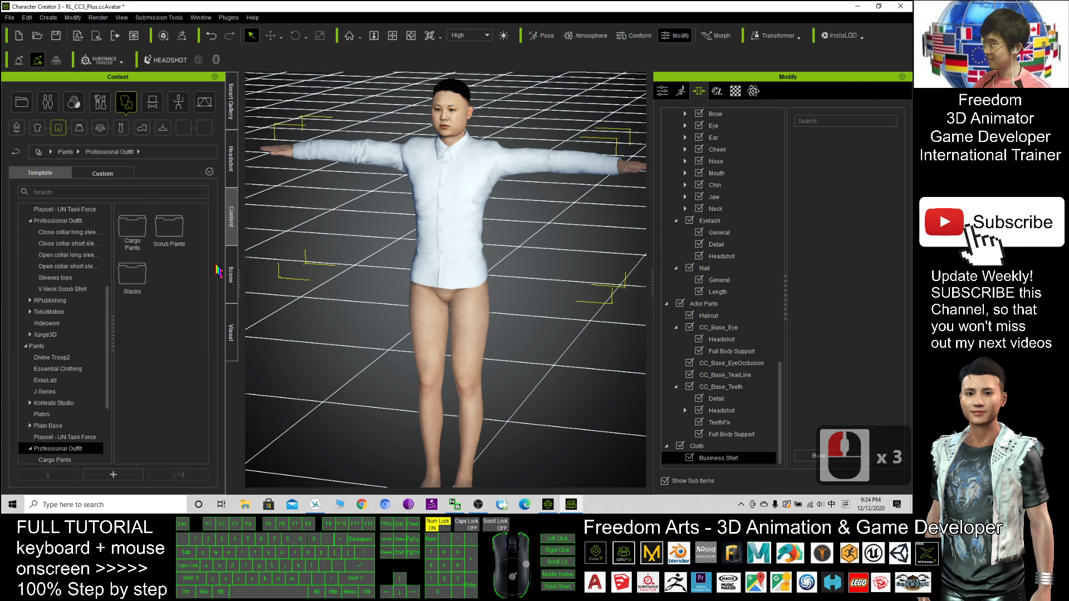
double_click(132, 274)
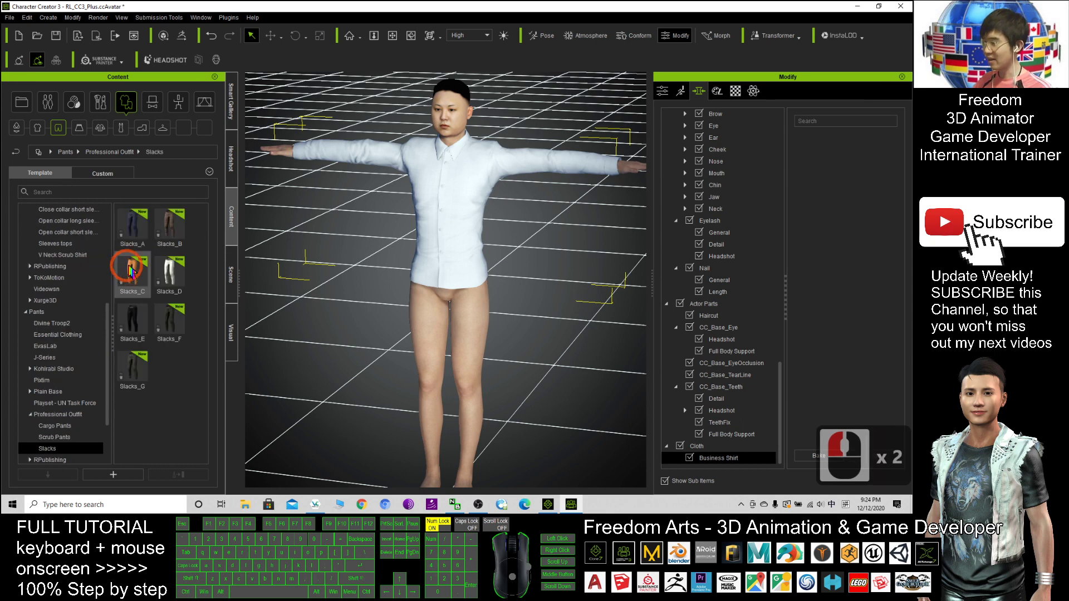
Step: Apply Slacks_E to the avatar with the Keep Cloth Shape option
left_click_drag(132, 271, 233, 240)
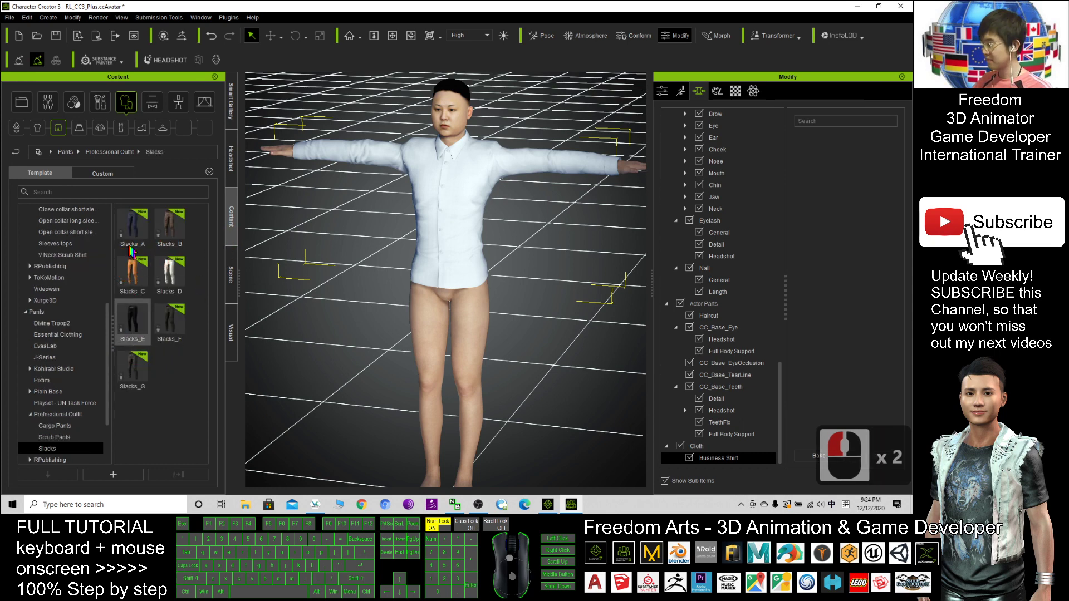
double_click(135, 323)
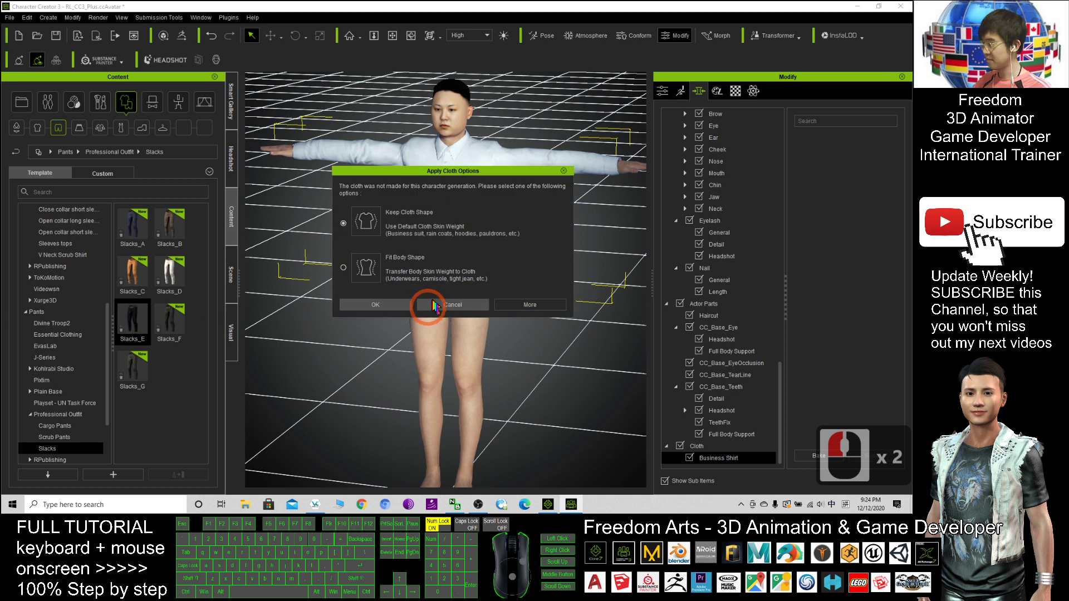
left_click(370, 305)
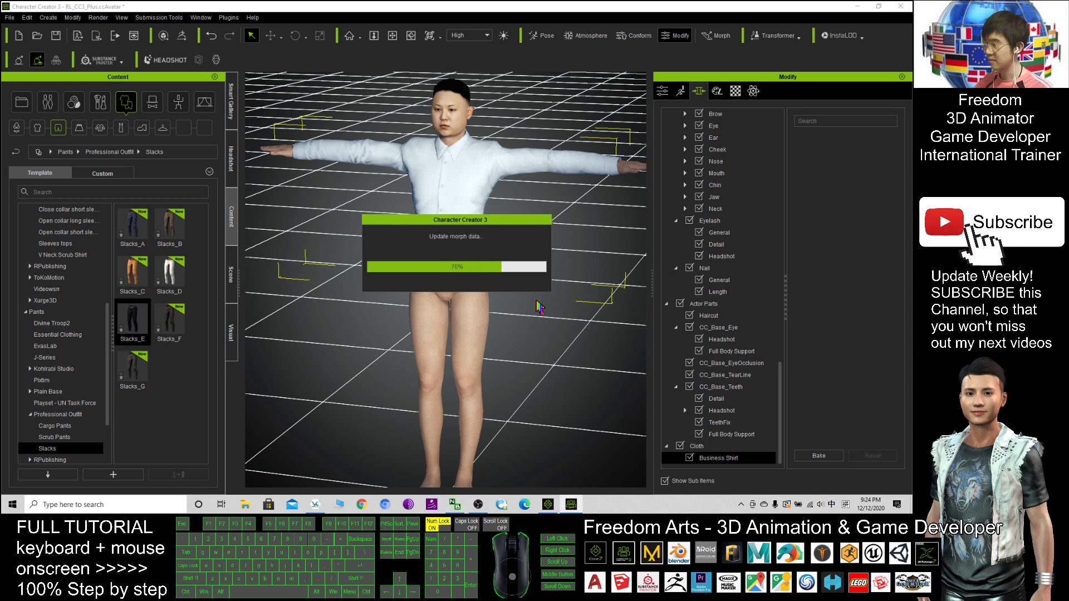
Step: Examine the fit of the shirt and slacks on the avatar from several angles and distances
scroll(537, 303, "down", 3)
key("s")
left_click(489, 307)
key("d")
left_click_drag(399, 203, 402, 306)
key("c")
mouse_move(393, 212)
left_mouse_down()
mouse_move(391, 186)
mouse_move(517, 308)
mouse_move(556, 300)
left_mouse_up()
scroll(445, 273, "down", 3)
key("x")
left_click_drag(441, 268, 434, 370)
key("c")
left_click_drag(368, 370, 396, 367)
key("x")
Step: Browse the shoe templates to the Leather Shoes folder of the Professional Outfit collection
left_click(143, 129)
left_click(141, 129)
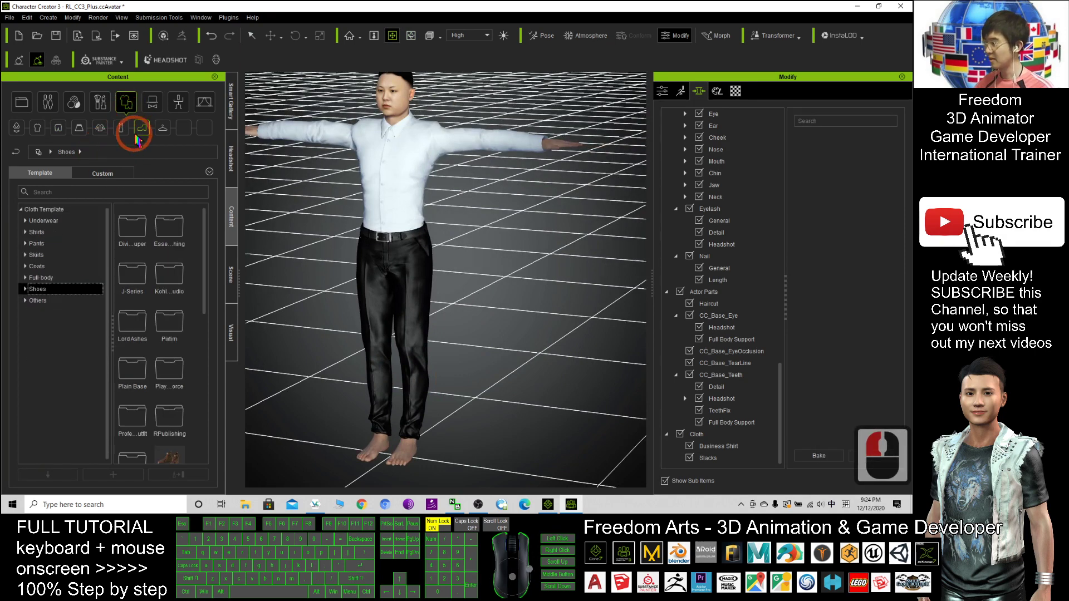
left_click(43, 176)
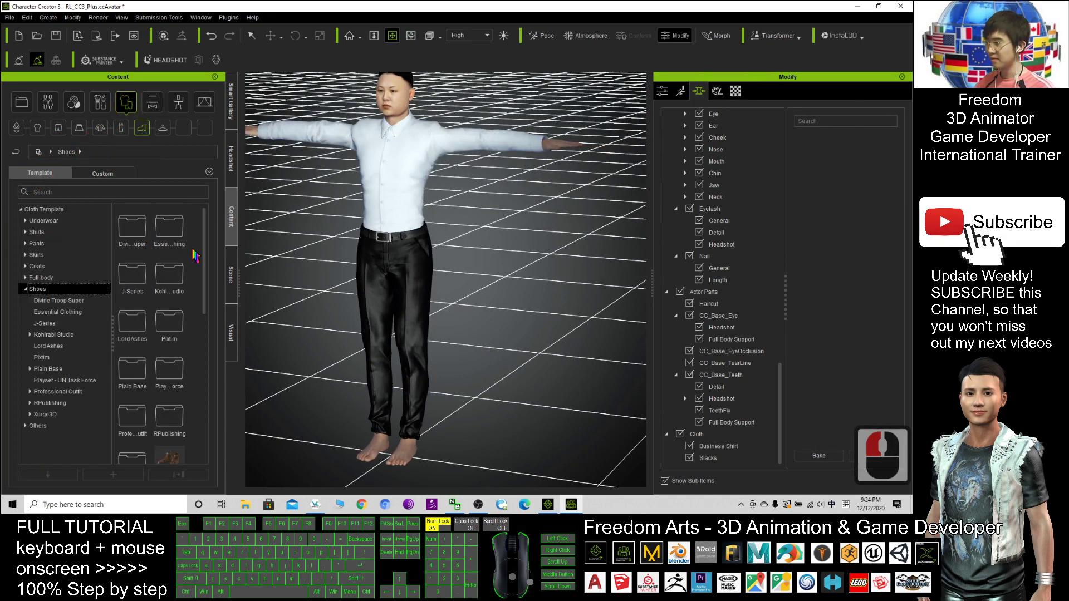
left_click_drag(205, 245, 205, 265)
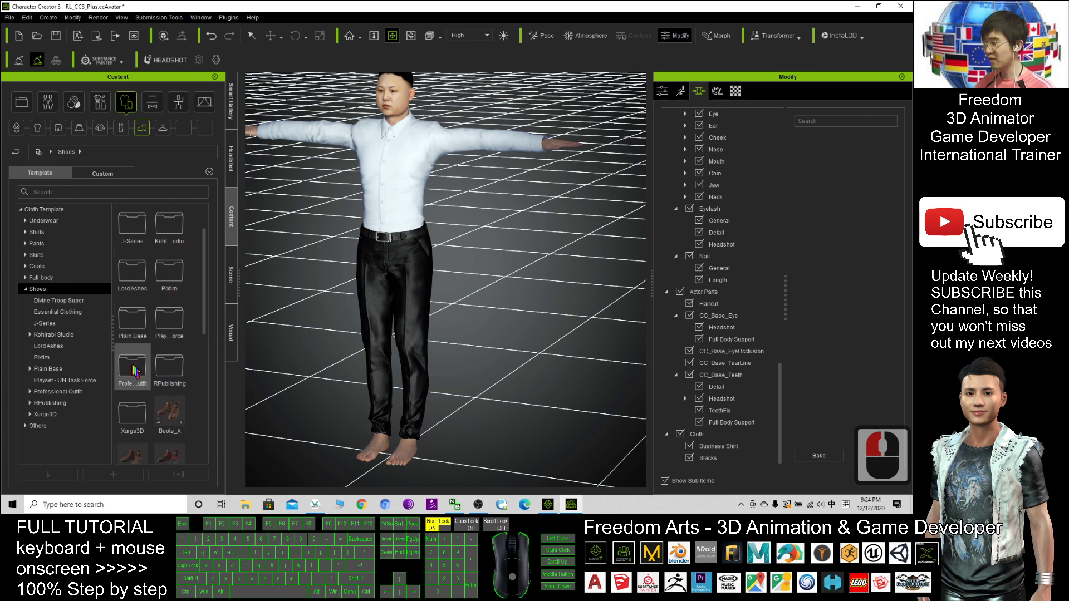
double_click(125, 374)
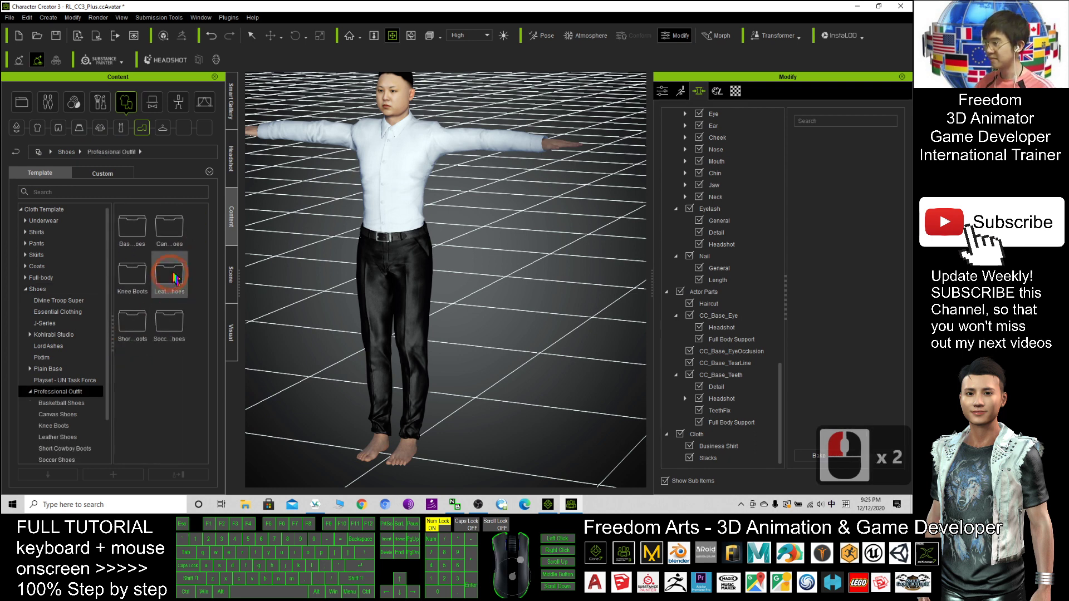
double_click(183, 284)
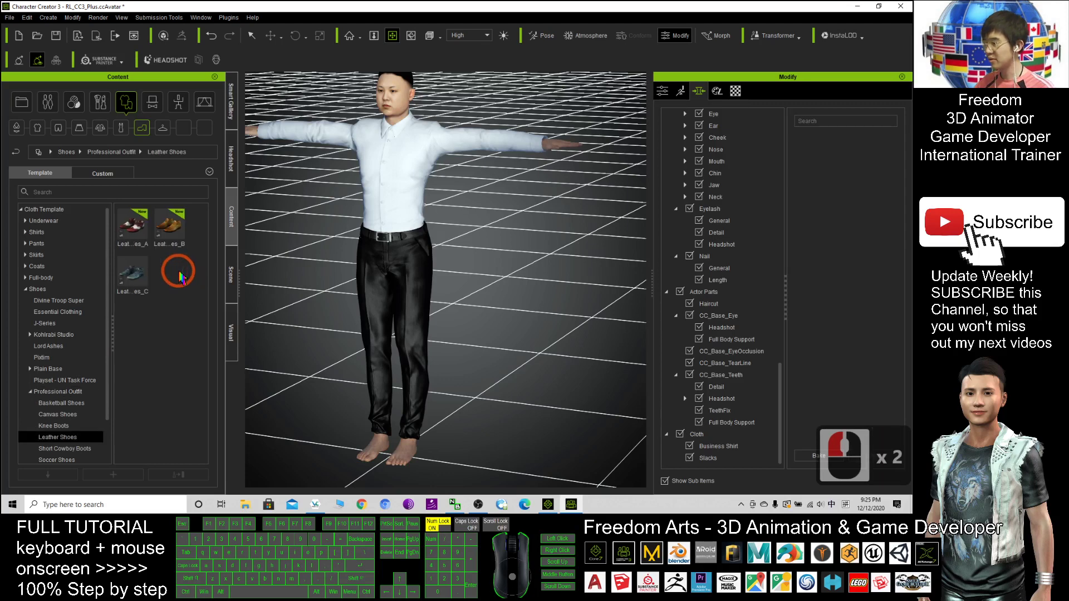
Step: Put the leather shoes C on the avatar
double_click(142, 276)
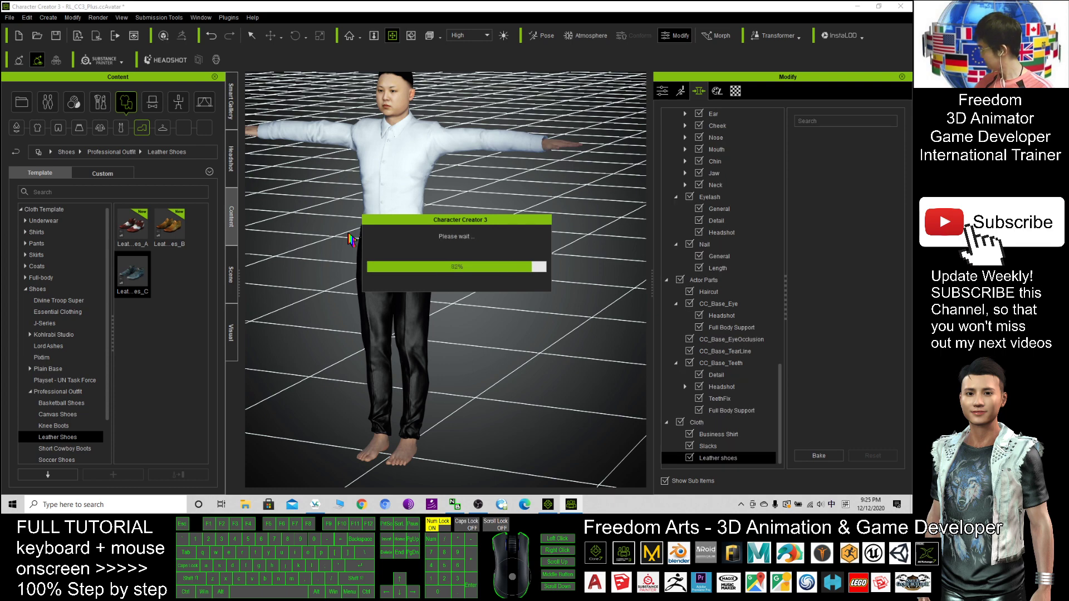
key("x")
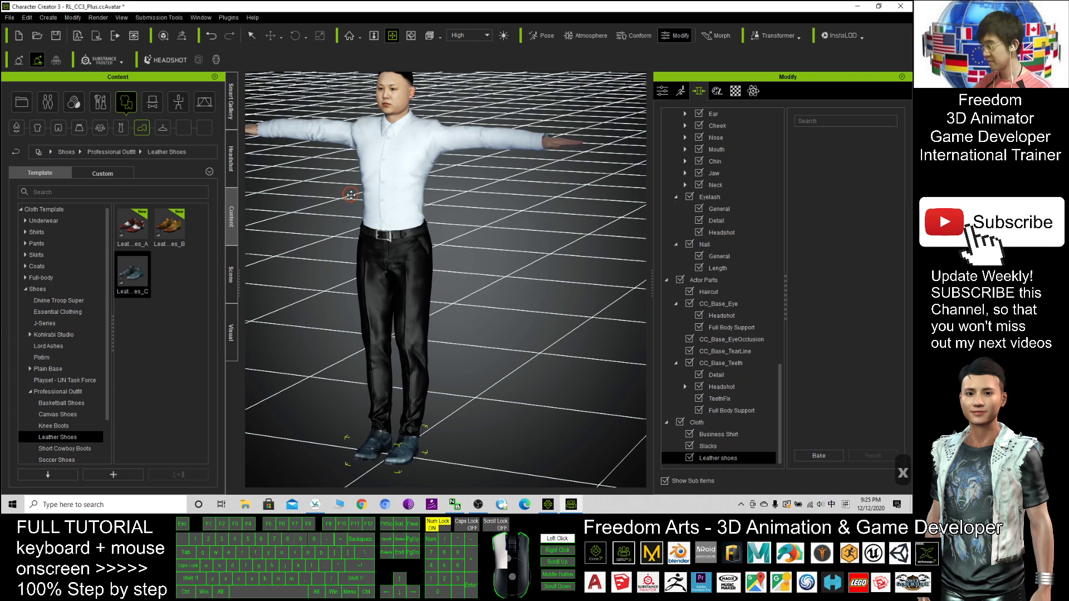
key("c")
left_click_drag(349, 200, 359, 254)
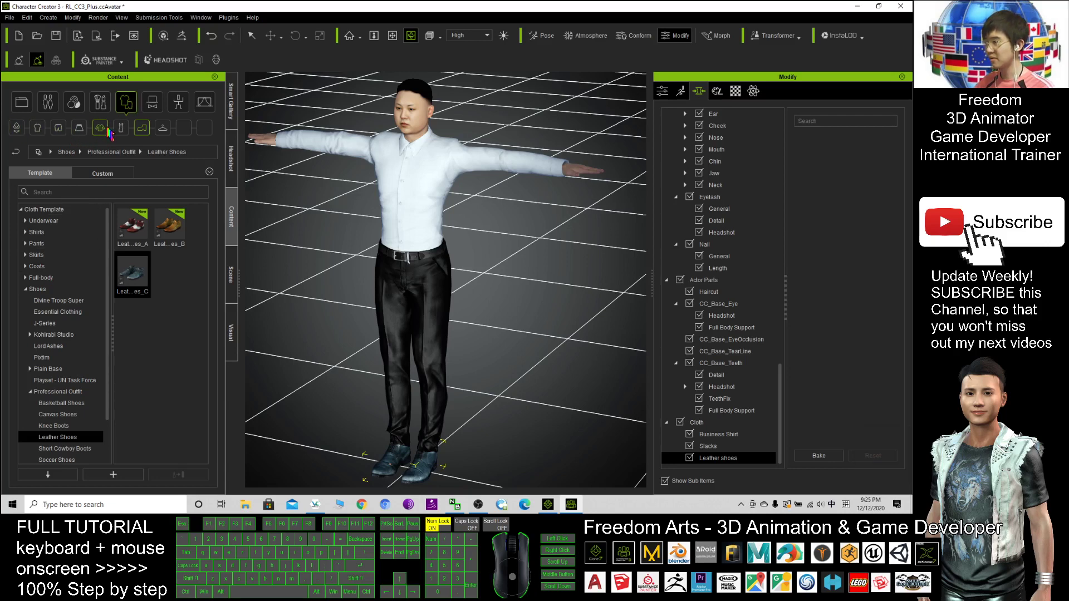
Step: Add business suit A from the Professional Outfit coats to the avatar, using the Keep Cloth Shape option
left_click(106, 131)
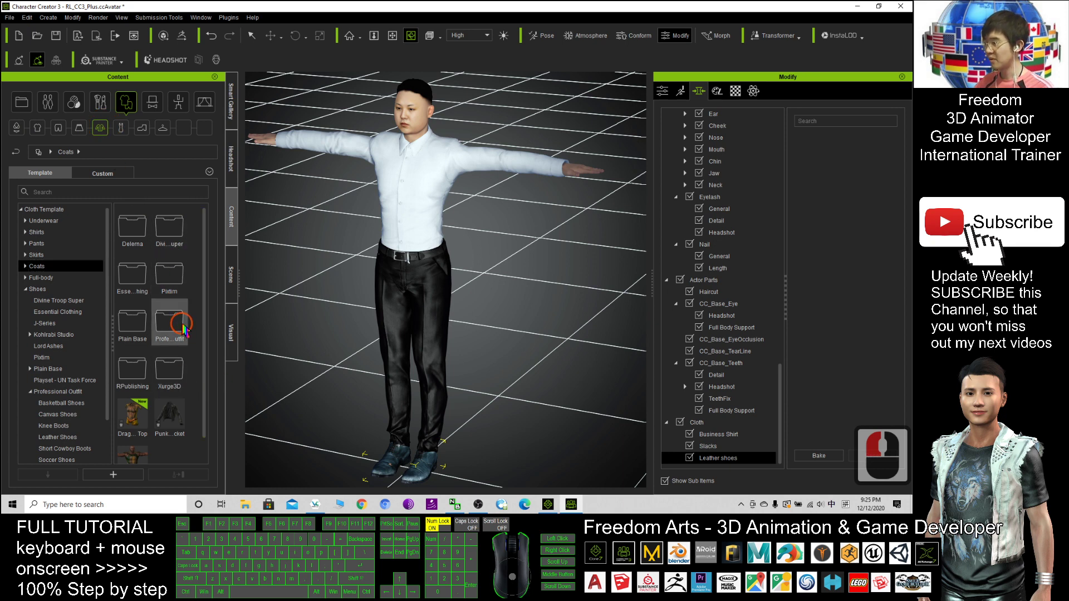
double_click(181, 319)
double_click(133, 225)
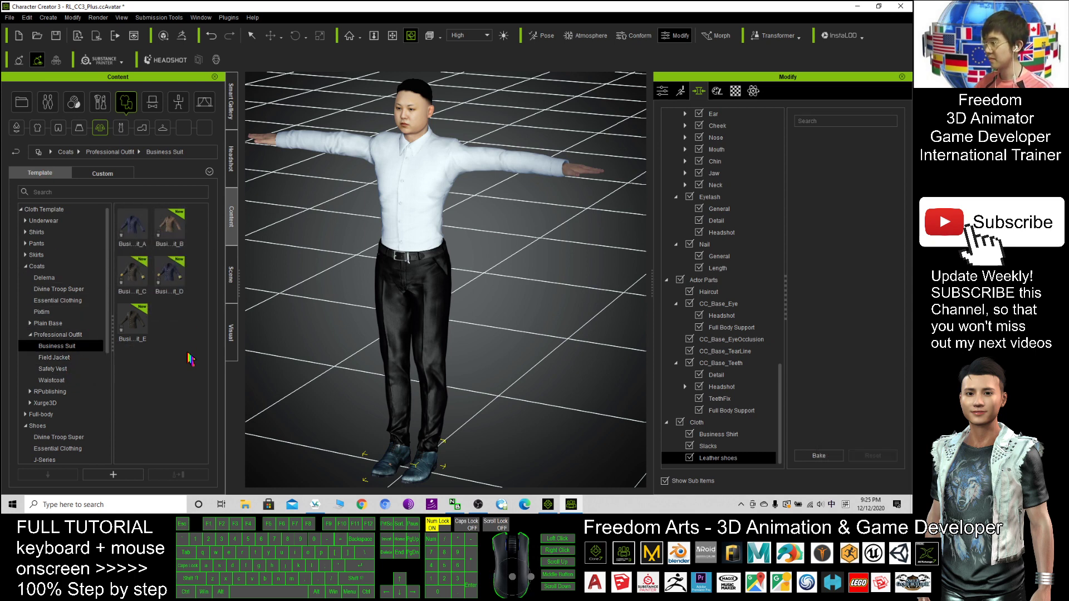
double_click(134, 245)
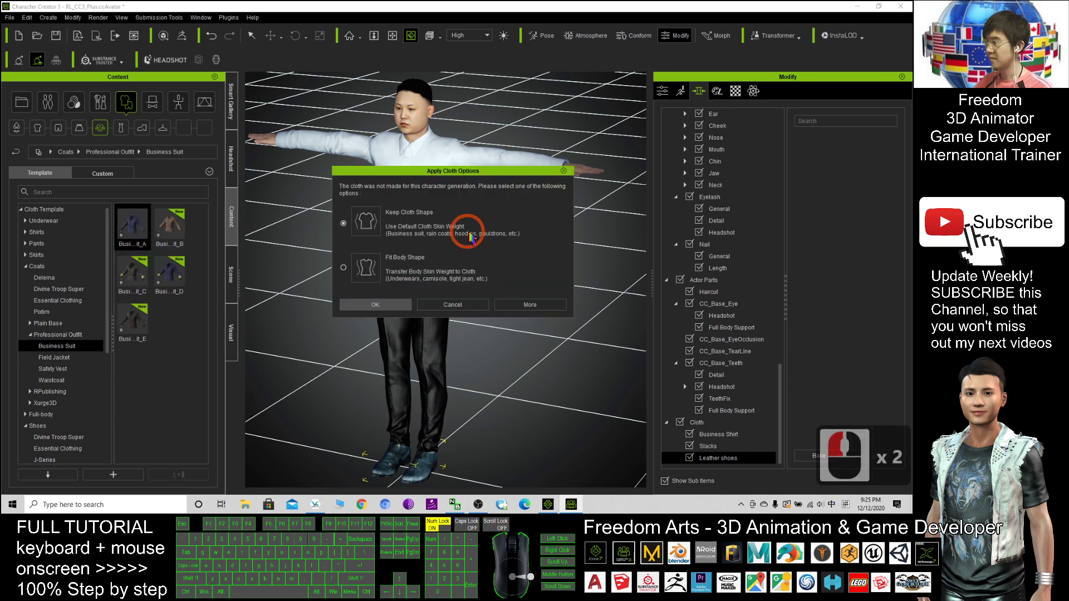
left_click(377, 305)
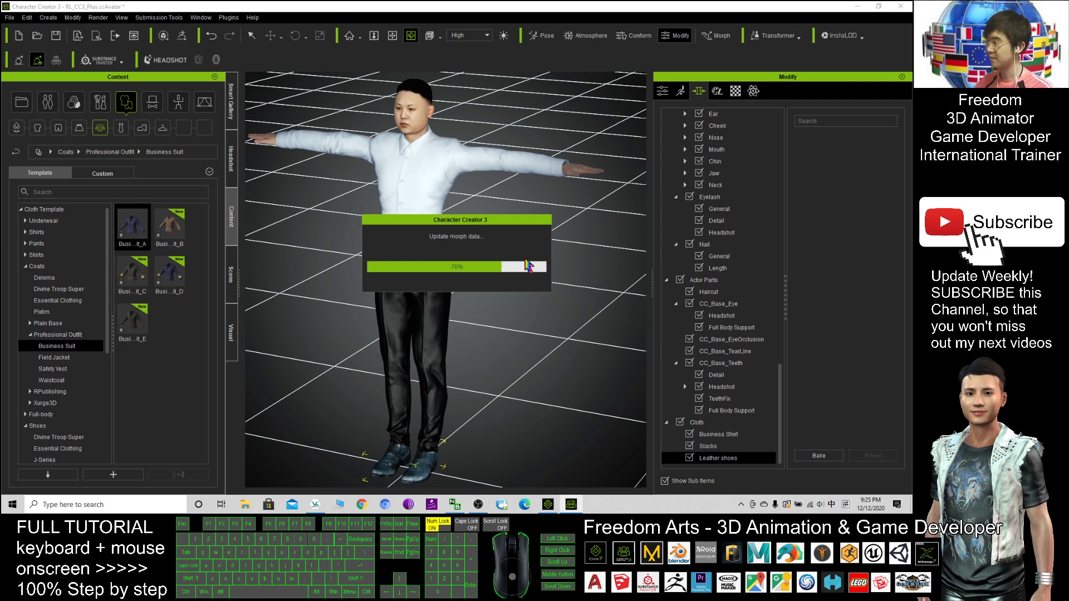
scroll(481, 249, "down", 1)
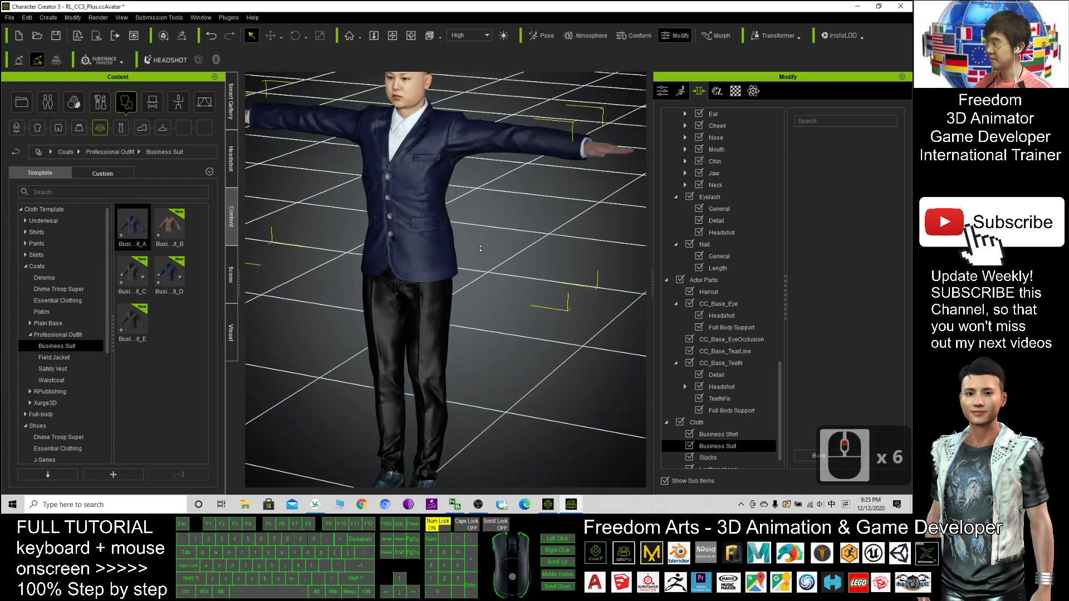
scroll(481, 249, "down", 2)
key("x")
key("c")
left_click_drag(481, 249, 401, 242)
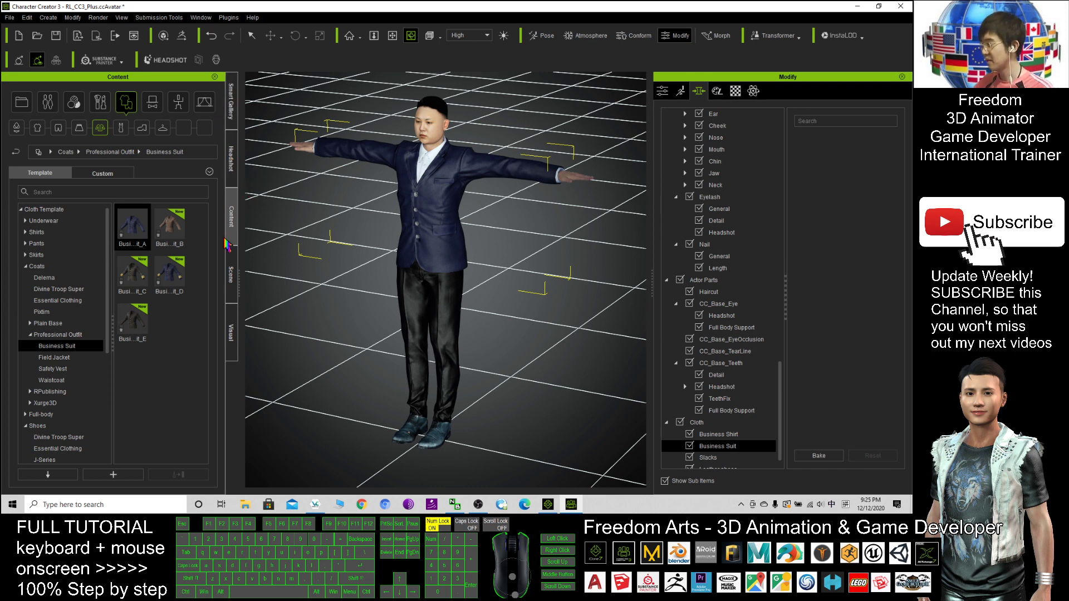
Step: Store the current scene with the suited avatar as a new entry among the custom projects, keeping the suggested name
left_click(229, 220)
left_click(47, 105)
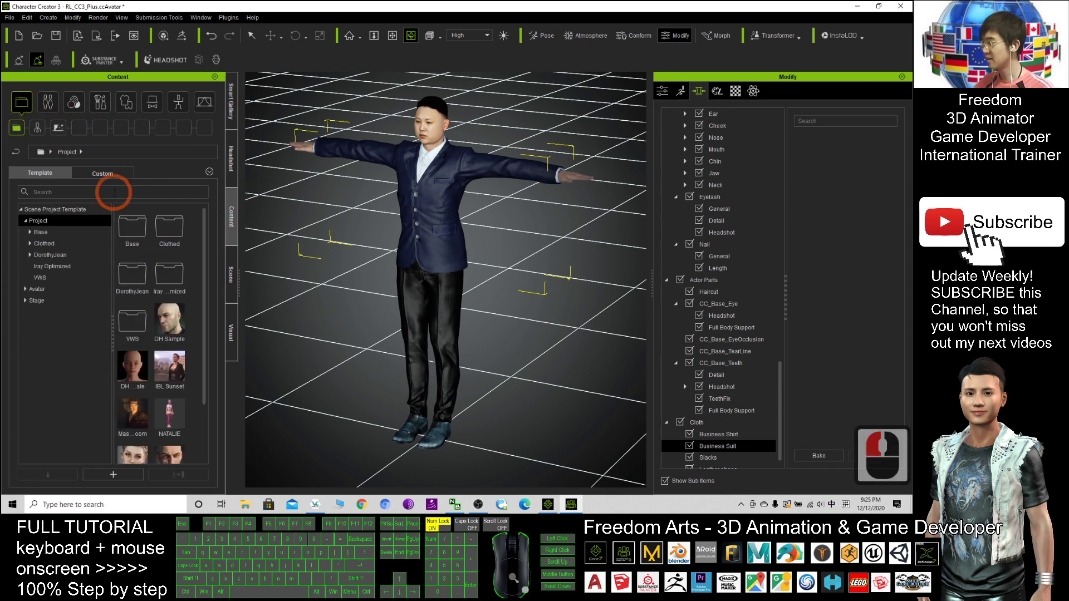
left_click(108, 175)
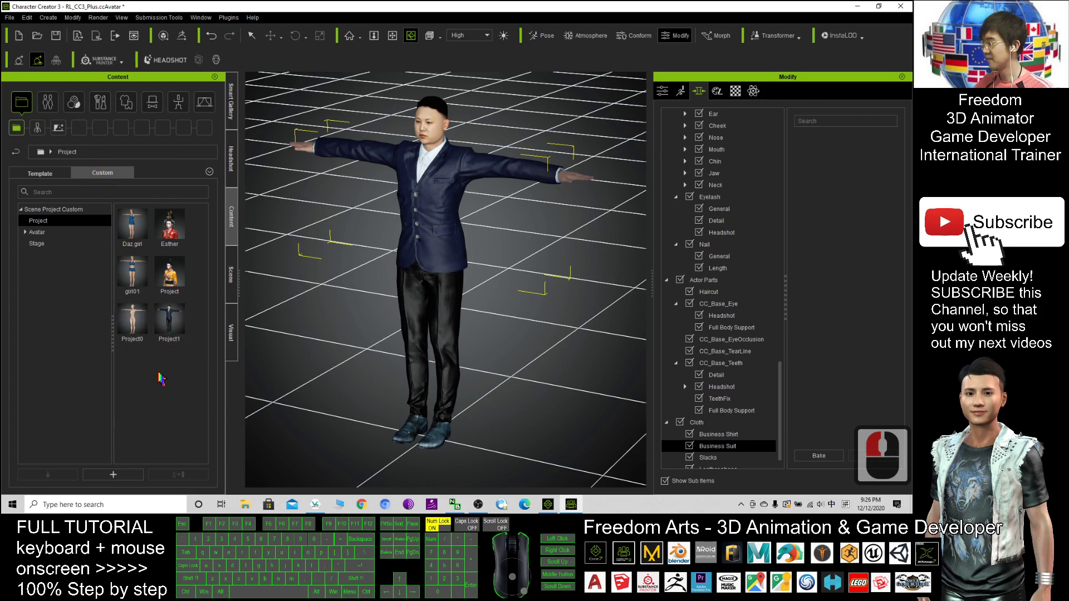
left_click(157, 394)
left_click(238, 381)
left_click(118, 456)
left_click(113, 475)
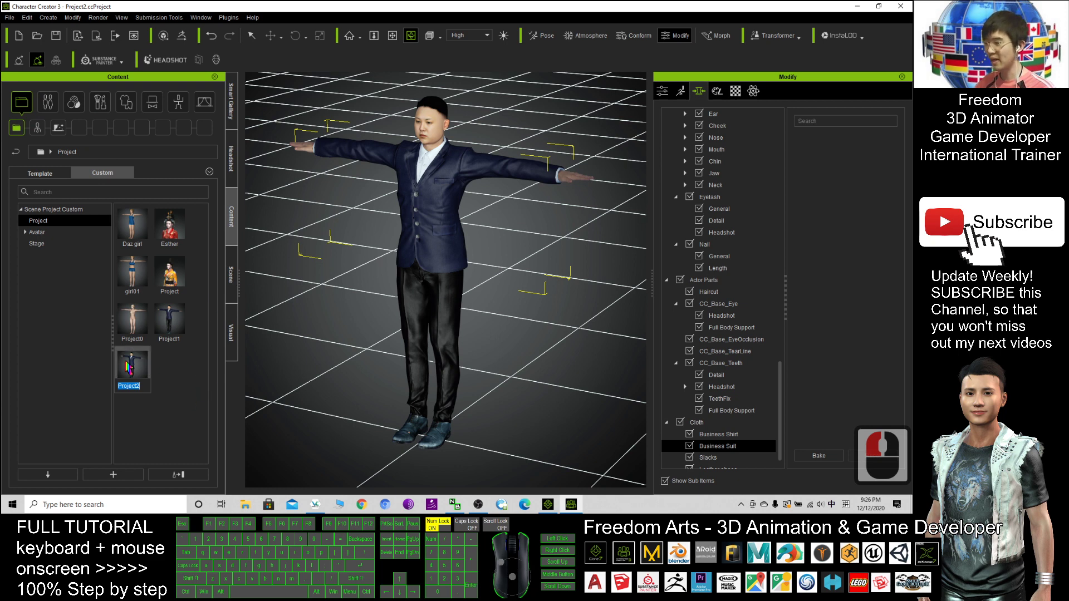
left_click(131, 368)
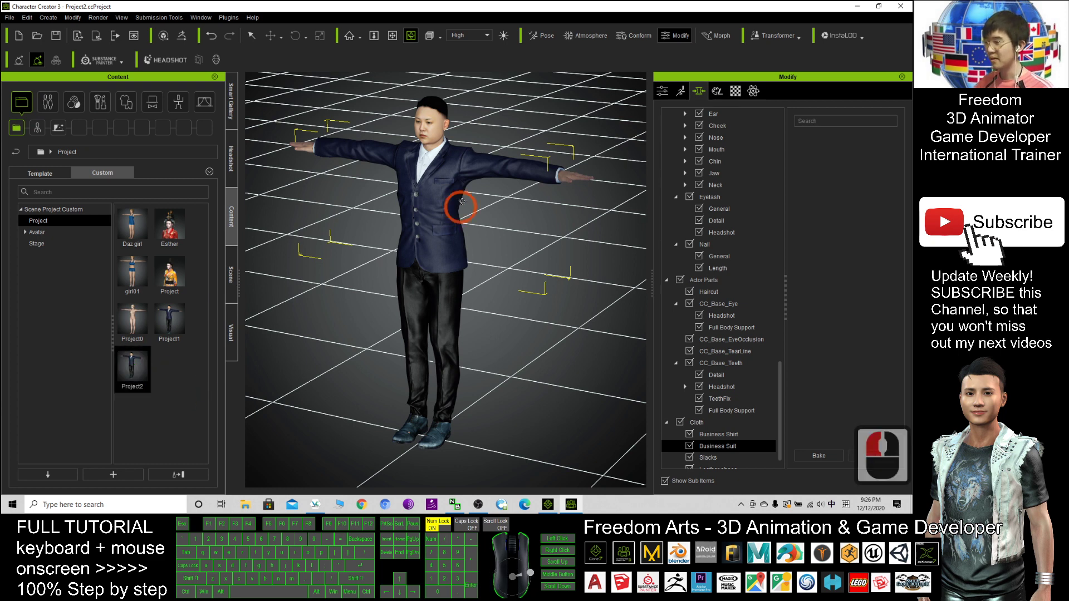
Step: Send the dressed avatar to iClone and look at it there from closer and from another angle
left_click(97, 36)
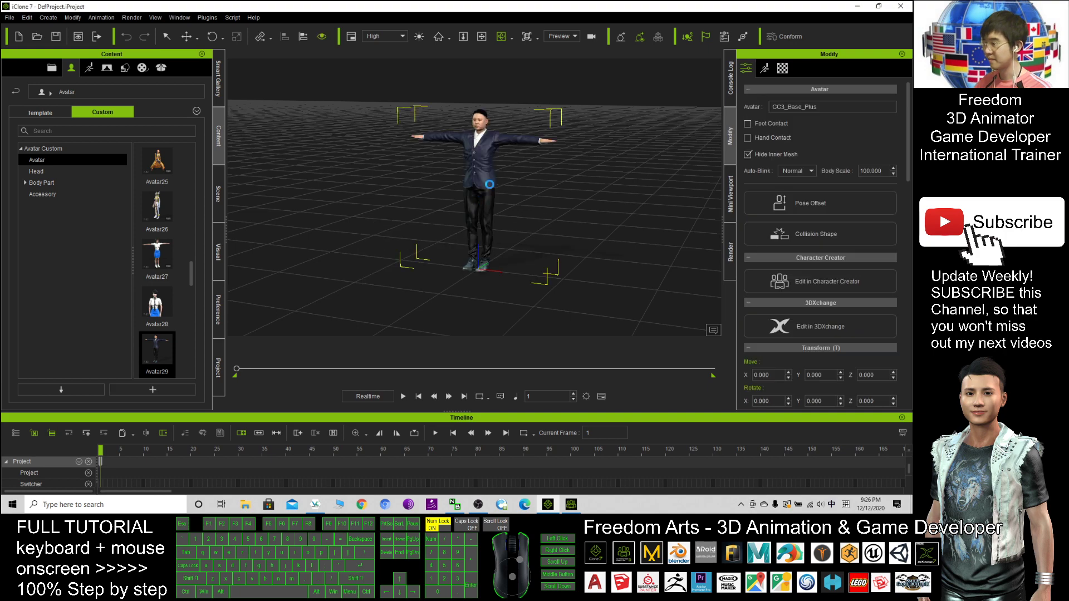
scroll(491, 183, "up", 18)
left_click_drag(486, 185, 465, 182)
scroll(463, 234, "down", 11)
key("c")
left_click_drag(465, 182, 442, 253)
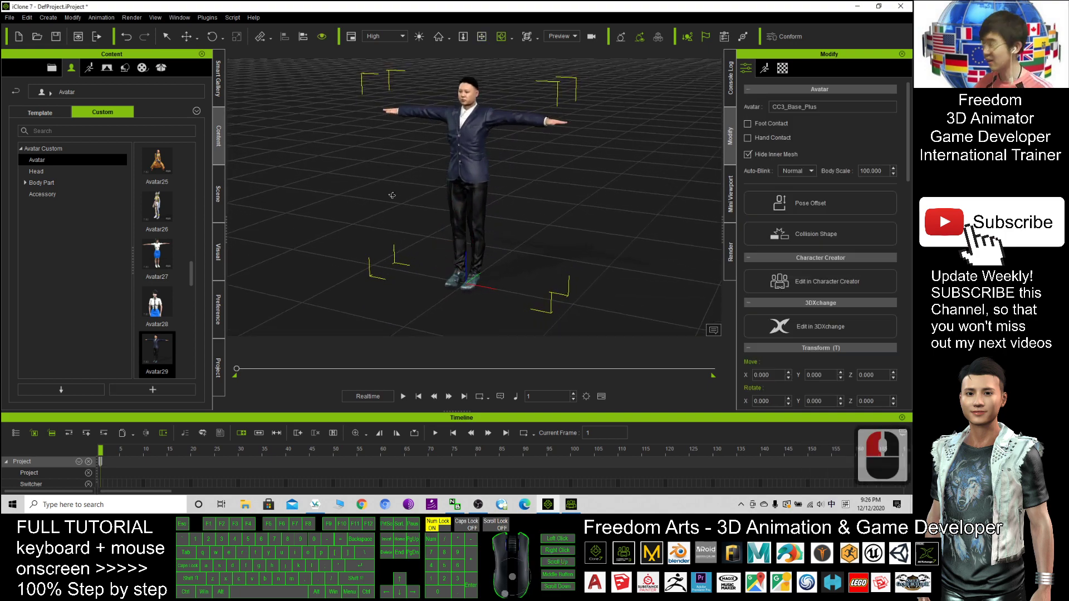
Step: Find Avatar30 in the custom avatar library and add it to the scene as a second character
double_click(97, 113)
left_click(36, 161)
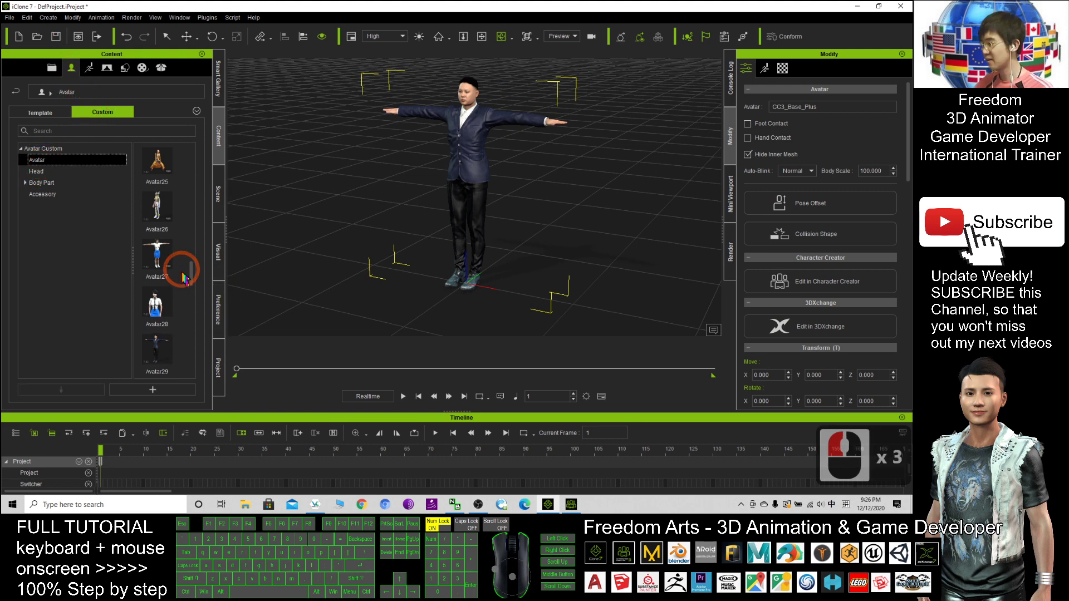
double_click(156, 373)
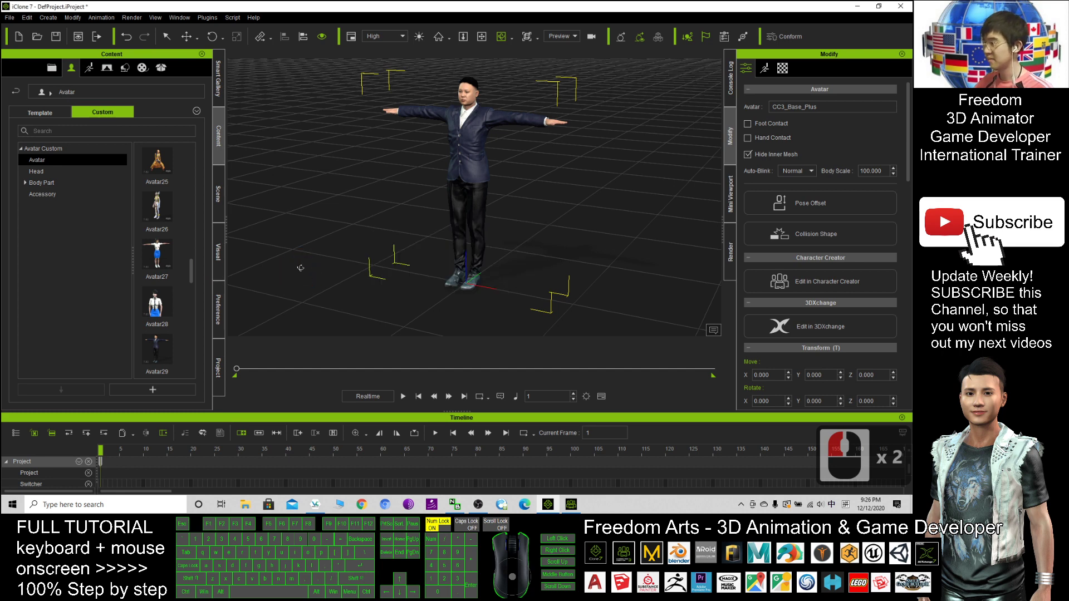
left_click(180, 323)
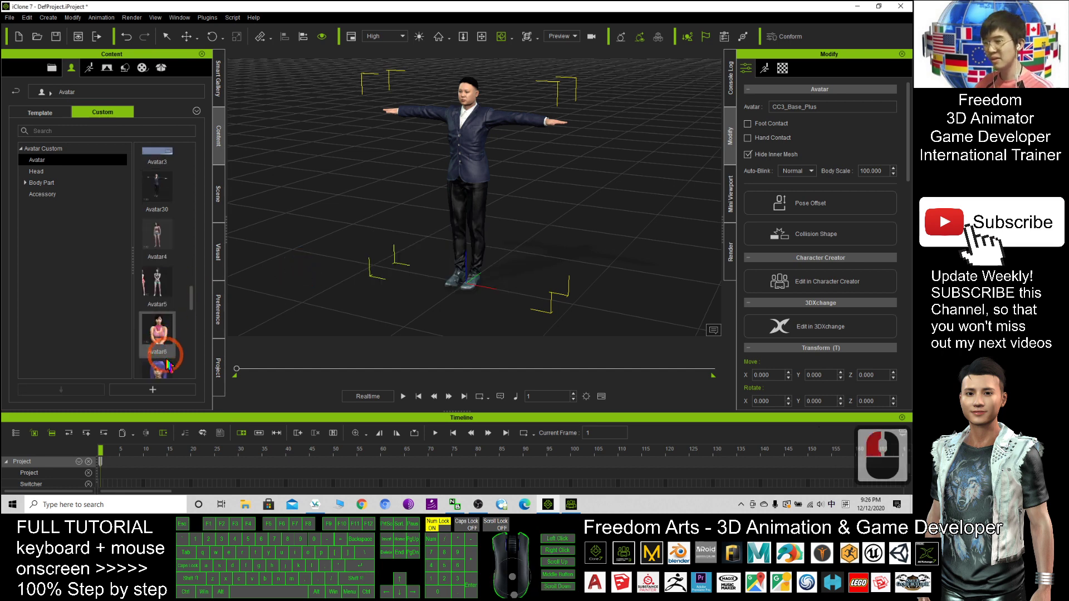
scroll(184, 312, "down", 3)
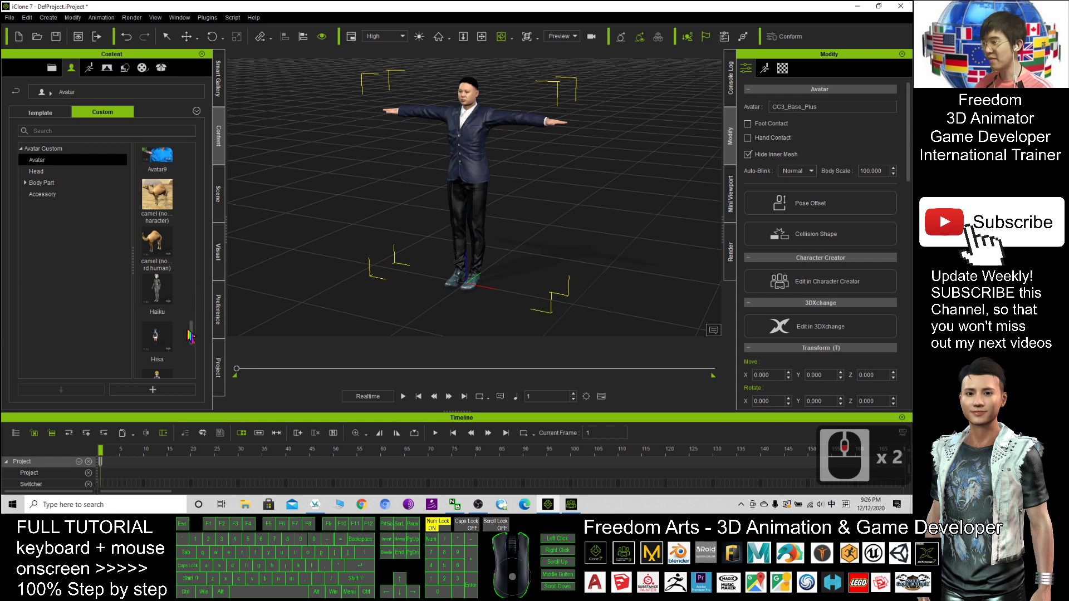
left_click_drag(191, 336, 207, 156)
left_click_drag(196, 232, 359, 243)
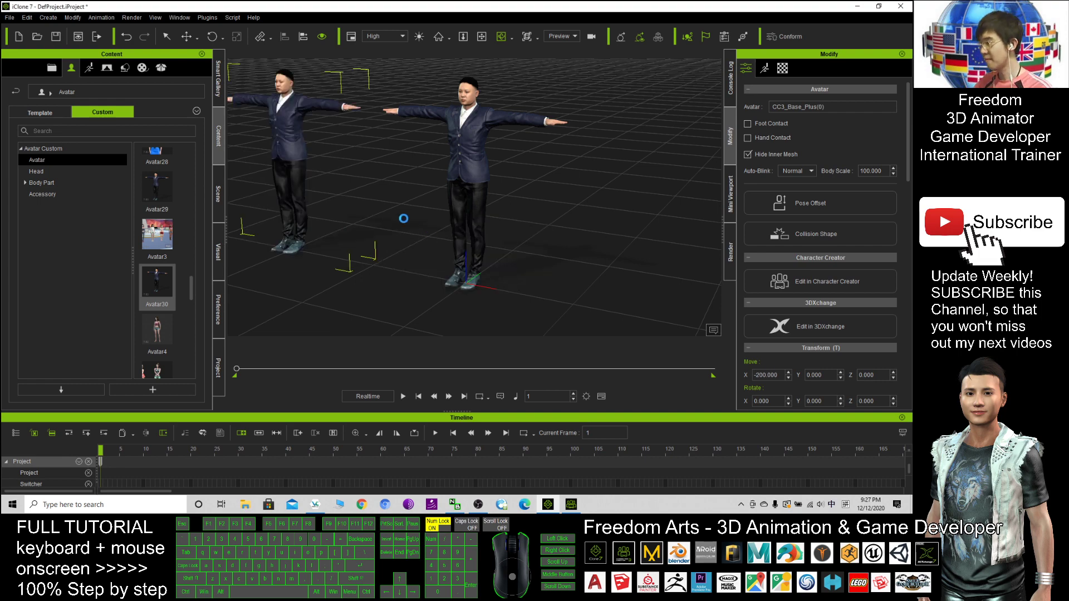
Step: Examine the two avatars and the face up close from several angles, and switch back to Character Creator
scroll(393, 208, "down", 2)
scroll(393, 208, "up", 7)
left_click_drag(390, 210, 409, 253)
left_click_drag(373, 205, 397, 196)
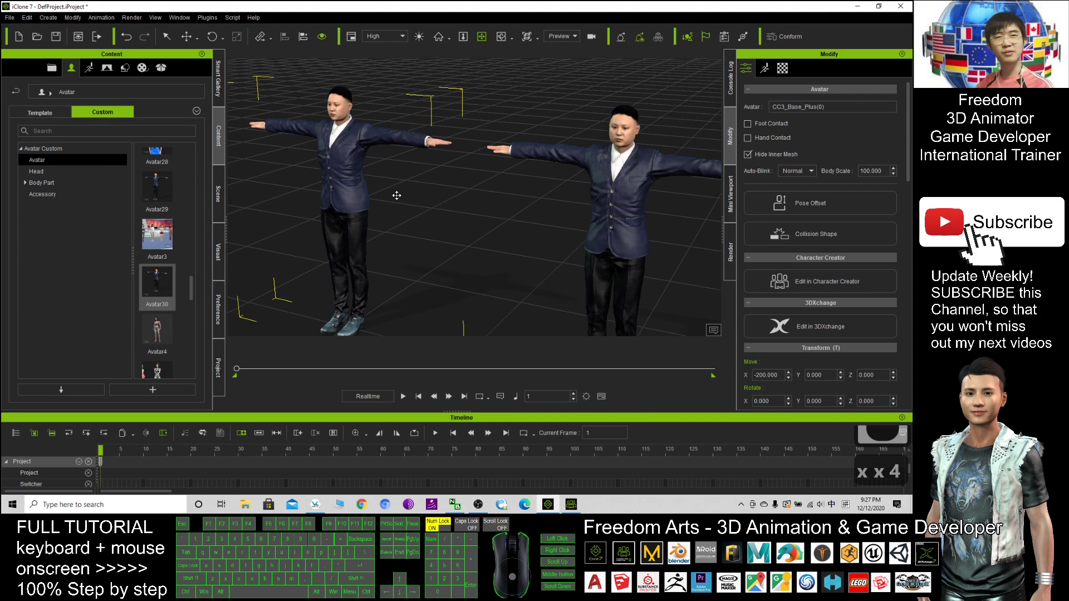
scroll(387, 162, "up", 10)
left_click_drag(386, 158, 511, 215)
scroll(347, 121, "down", 8)
scroll(570, 263, "up", 8)
key("x")
left_click_drag(570, 263, 446, 159)
key("c")
left_click_drag(486, 227, 504, 232)
scroll(504, 232, "down", 10)
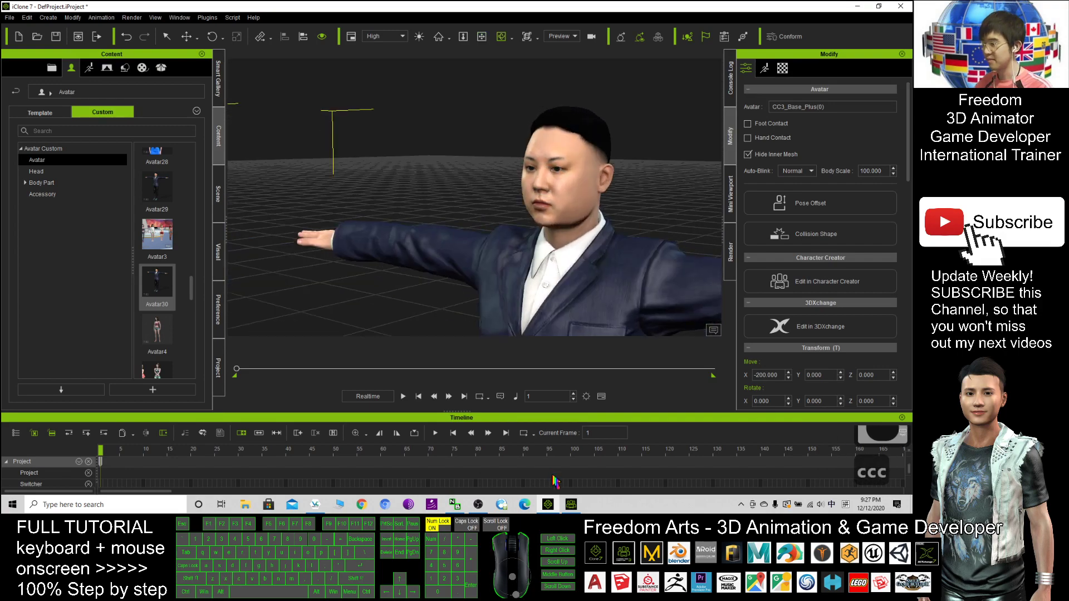
left_click(571, 504)
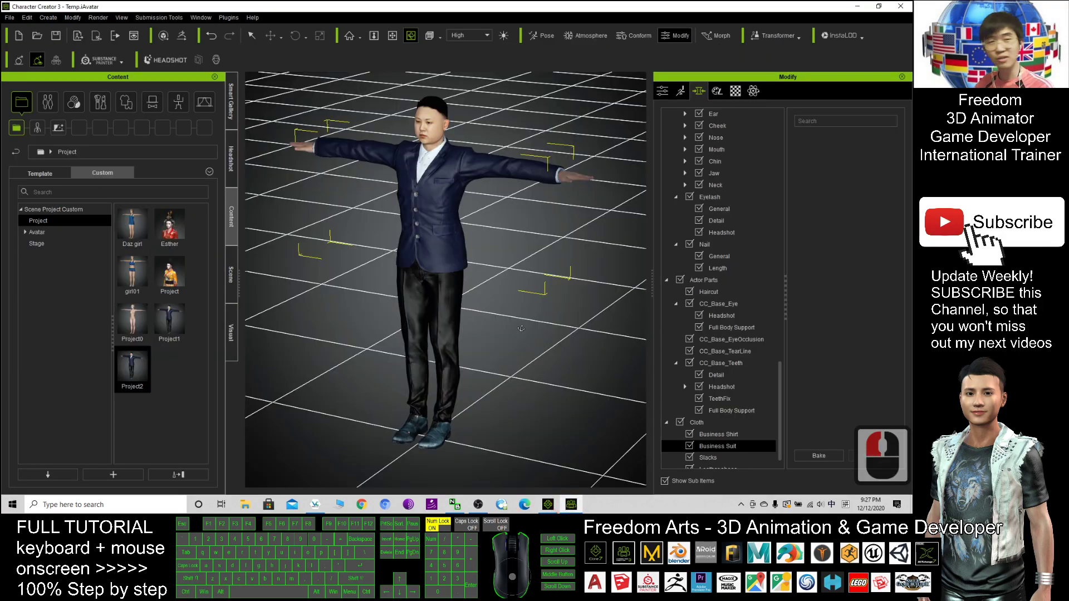